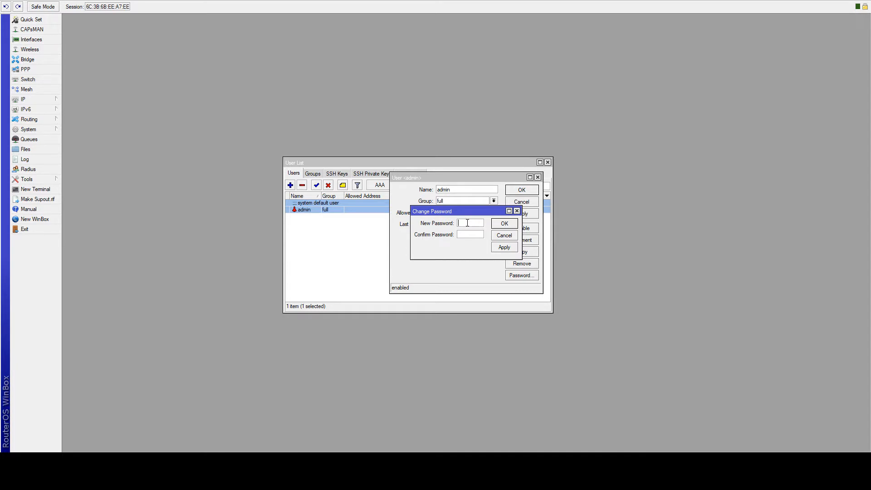
- Enter and confirm a new password for the admin user, apply it, and close the admin settings
type("*****")
key("BackSpace")
key("BackSpace")
key("BackSpace")
key("BackSpace")
key("BackSpace")
key("BackSpace")
key("BackSpace")
type("*********************")
left_click(507, 248)
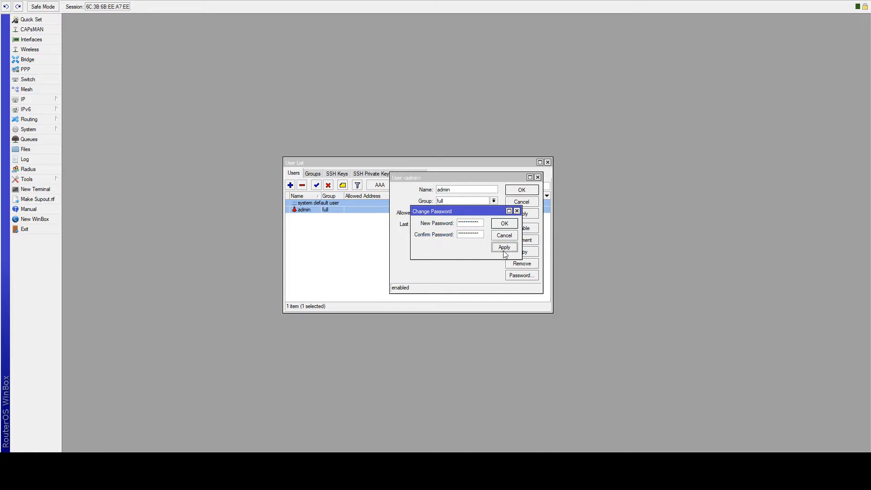
left_click(508, 223)
left_click(522, 214)
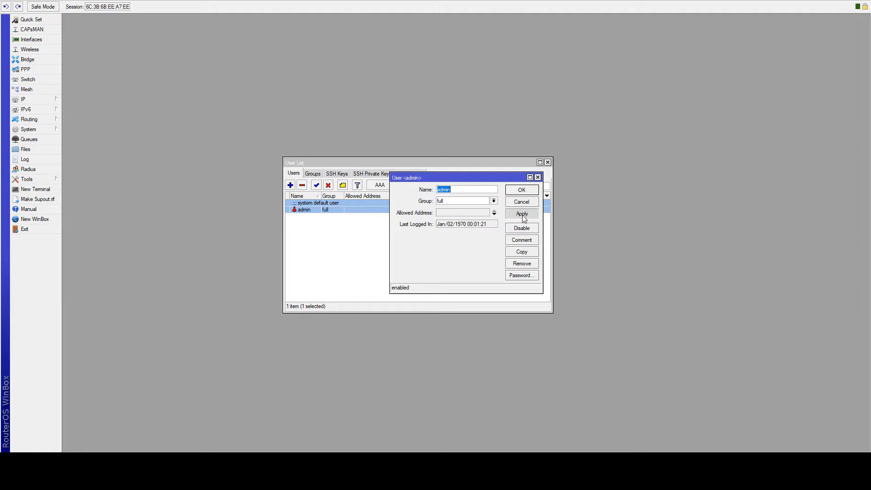
left_click(522, 190)
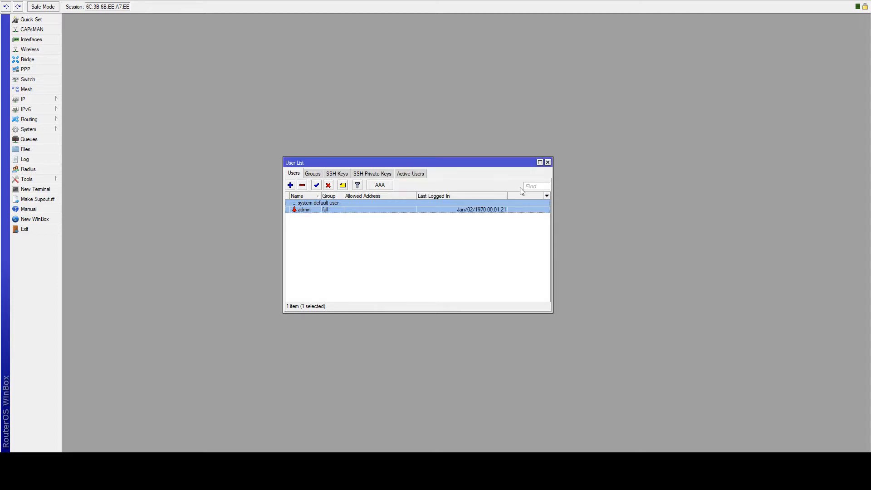
- Close the User List and bring up the Firewall's NAT rules
left_click(548, 163)
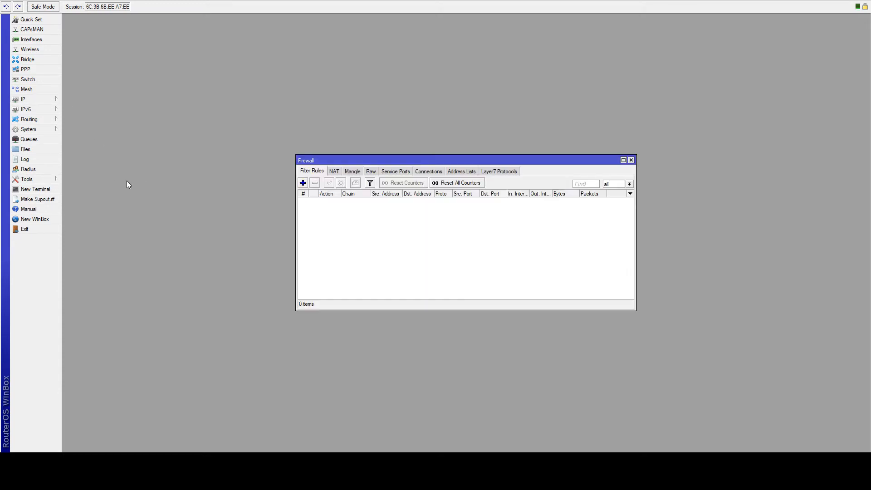
left_click_drag(360, 157, 177, 52)
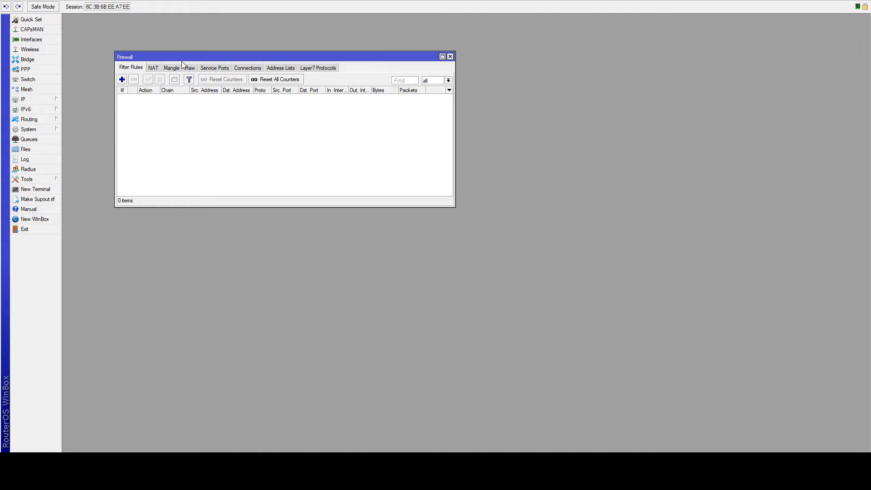
left_click(153, 67)
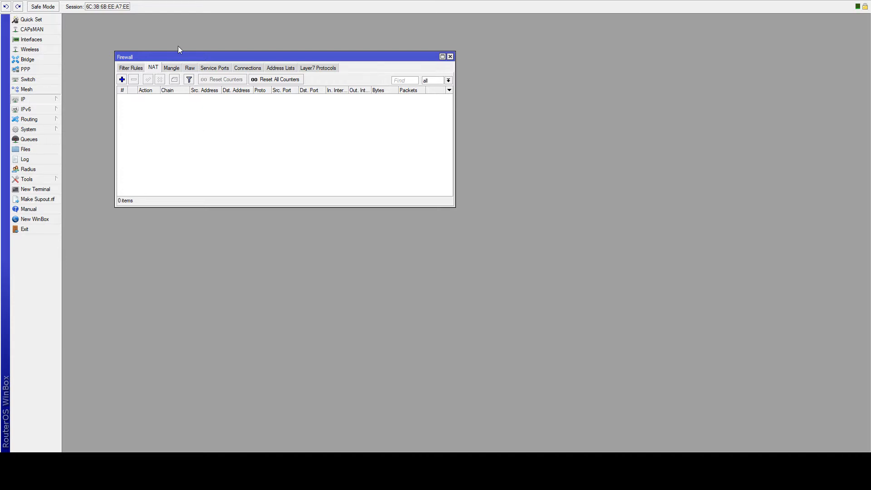
- Add a srcnat rule with out-interface ether1 and action masquerade
left_click(122, 81)
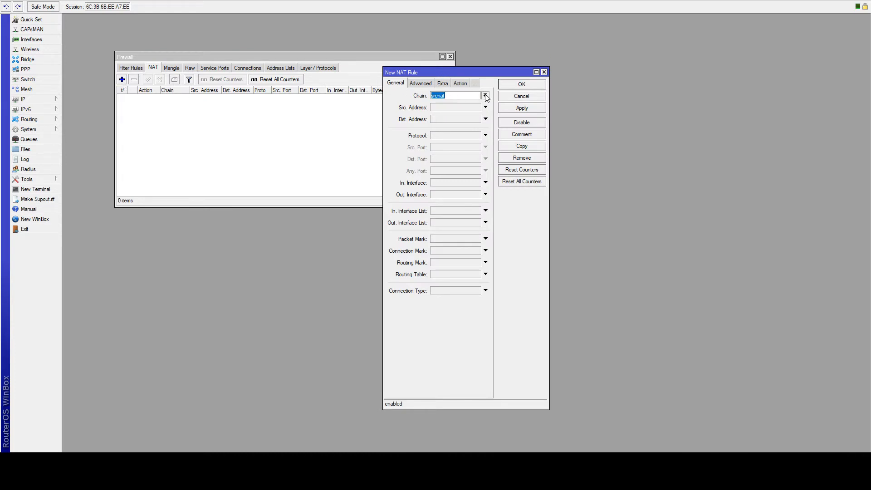
left_click_drag(478, 70, 418, 99)
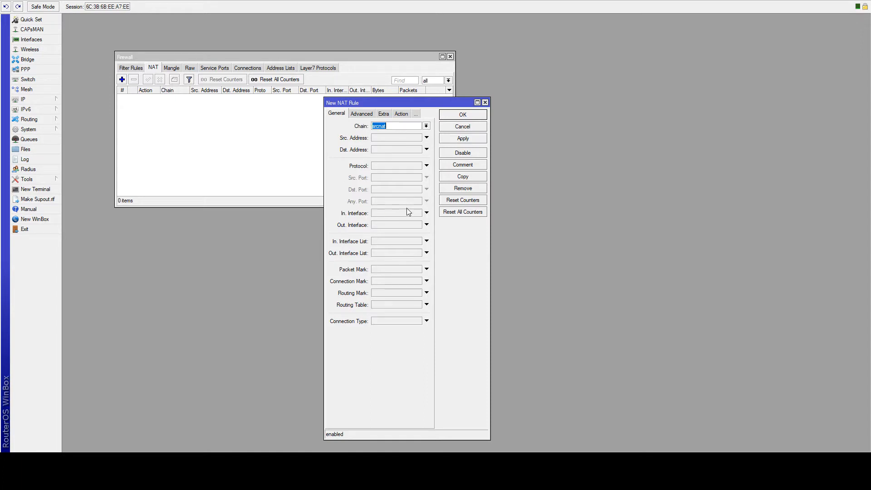
left_click(411, 225)
left_click(402, 113)
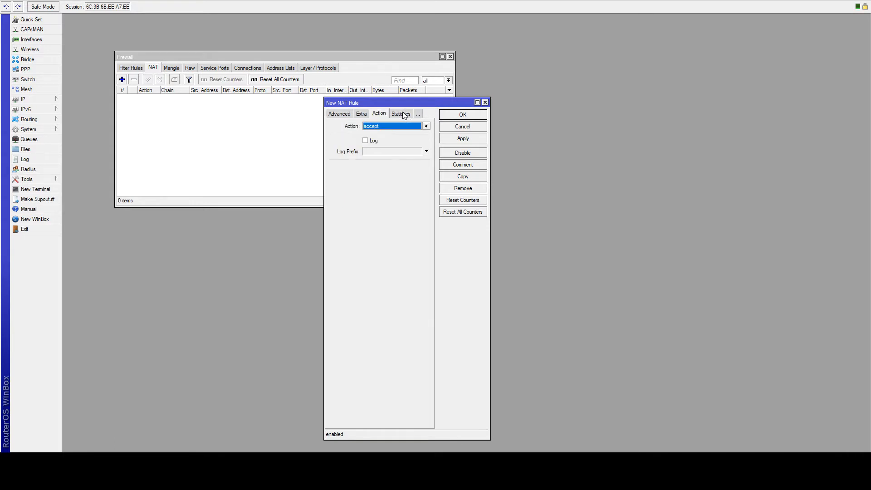
left_click(409, 129)
left_click(460, 139)
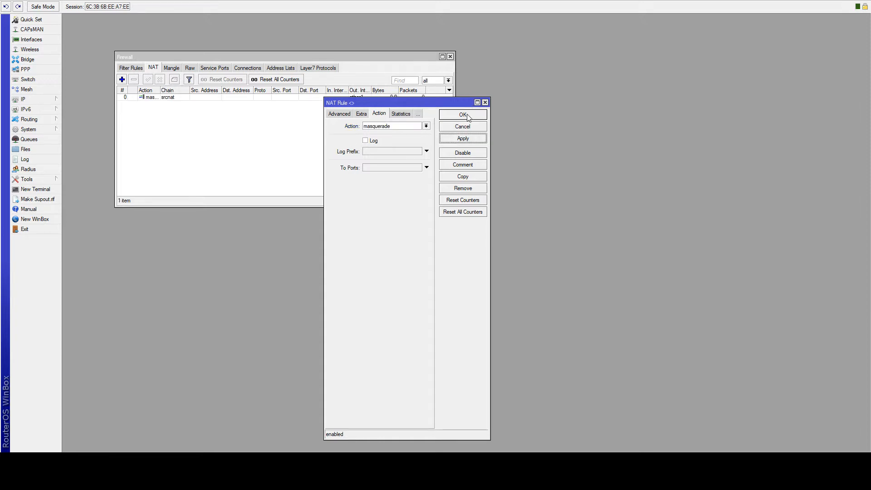
left_click(463, 115)
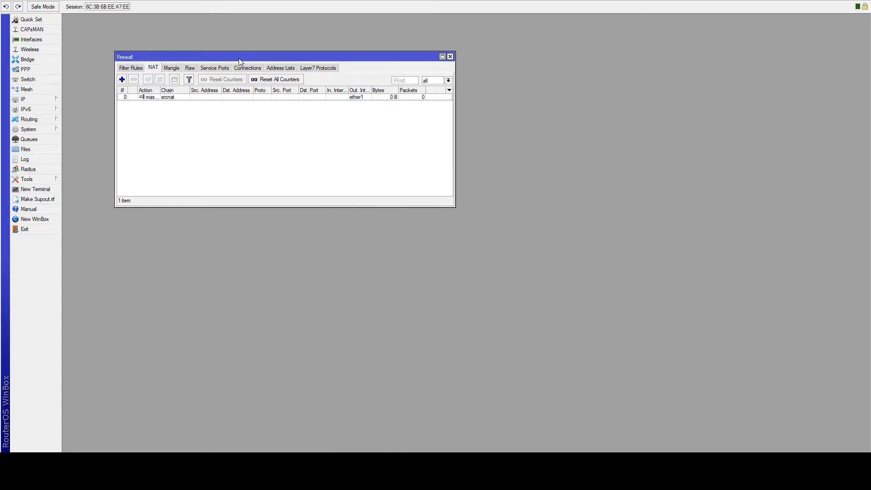
mouse_move(240, 61)
left_mouse_down()
mouse_move(265, 64)
mouse_move(245, 64)
left_mouse_up()
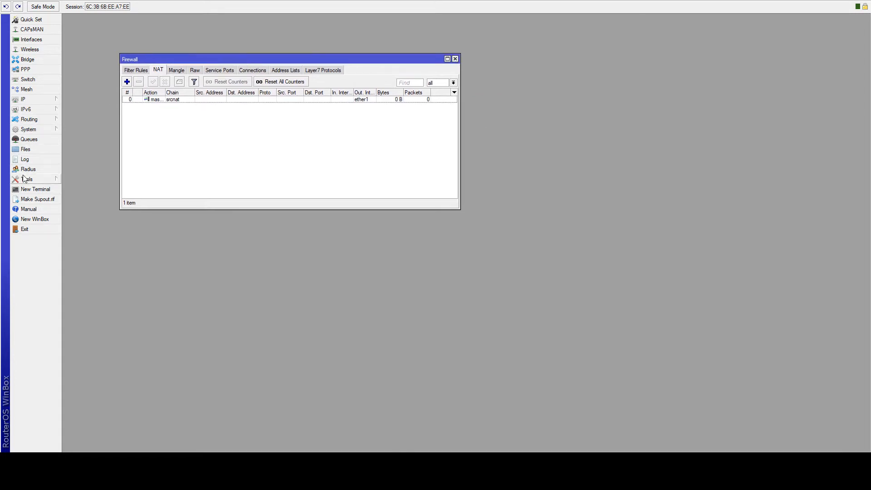
left_click(25, 189)
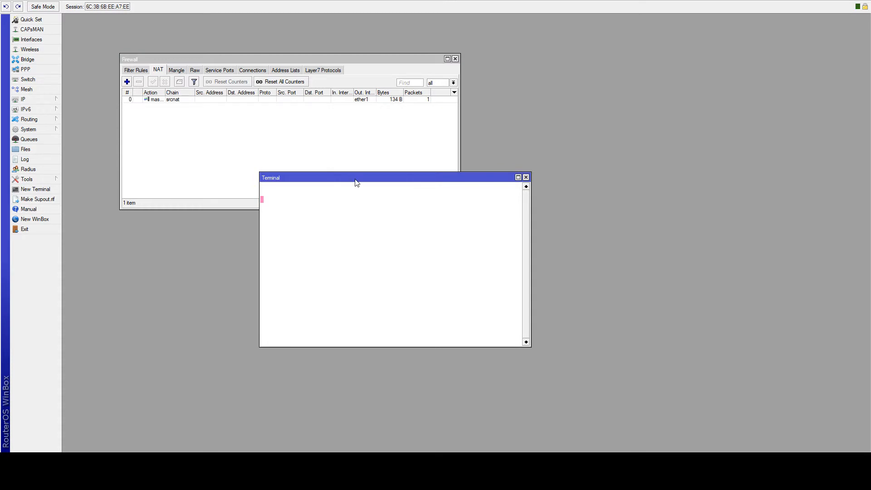
left_click_drag(357, 183, 271, 219)
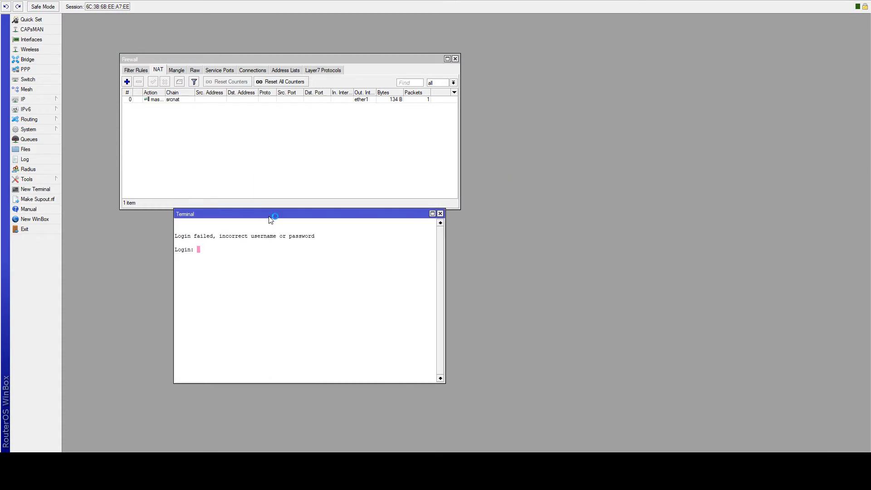
type("admin")
key("Return")
key("Return")
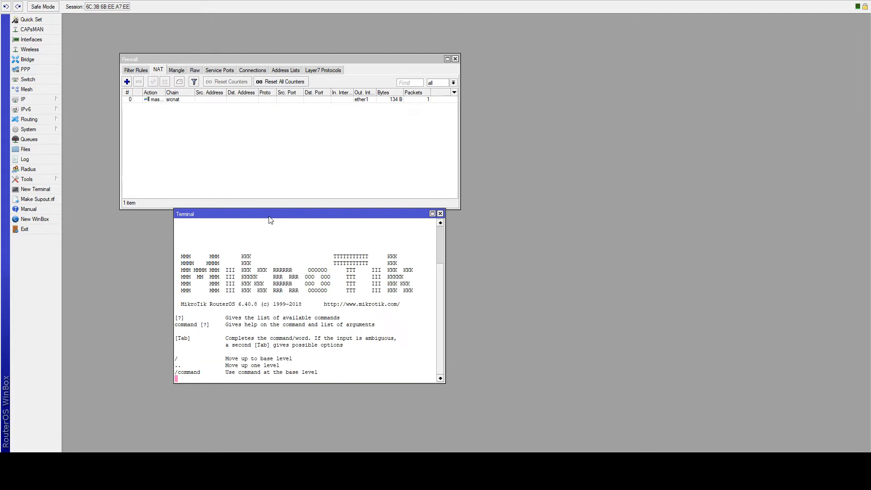
type("ping ")
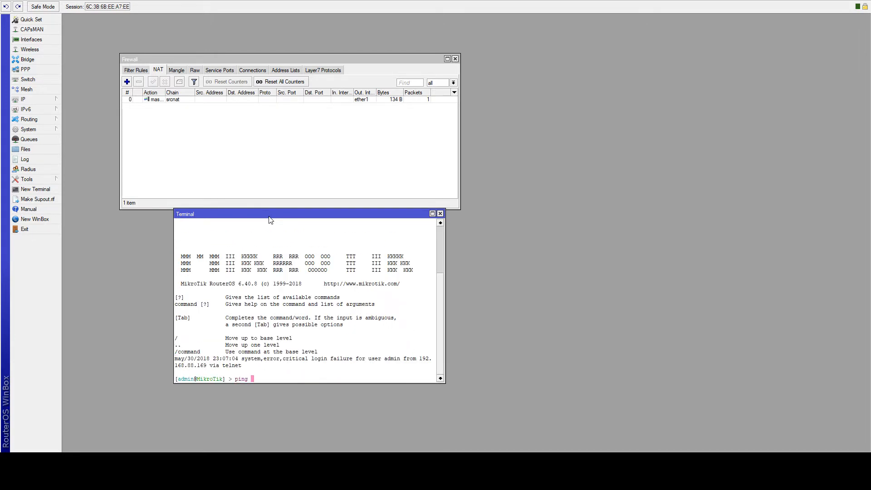
type("8.8.8.8")
key("Return")
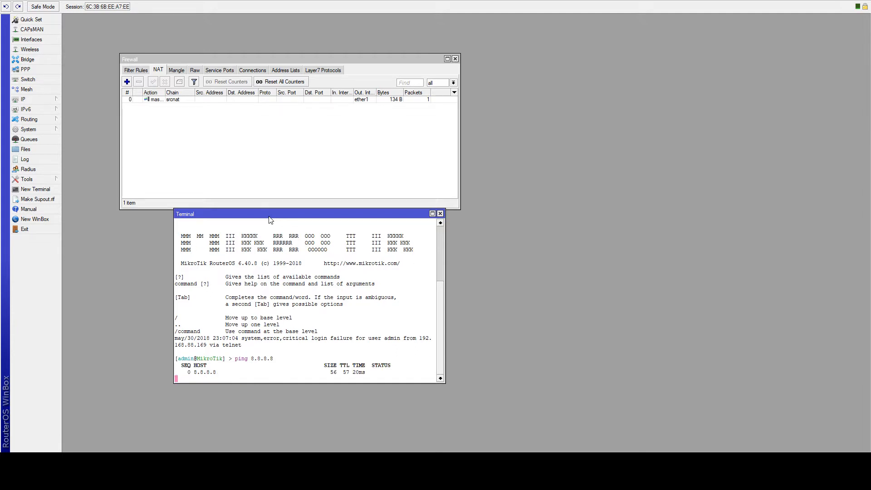
left_click(440, 215)
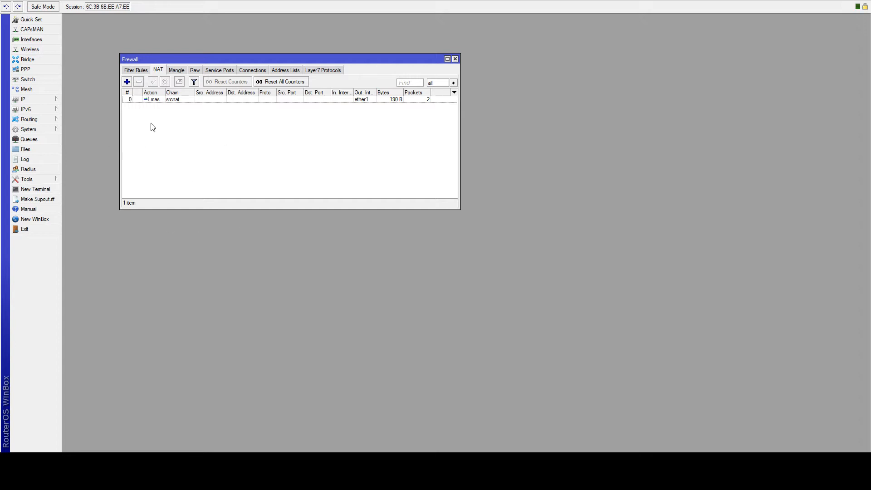
- On Filter Rules, draft a new rule with chain input, then cancel it unsaved
left_click(135, 71)
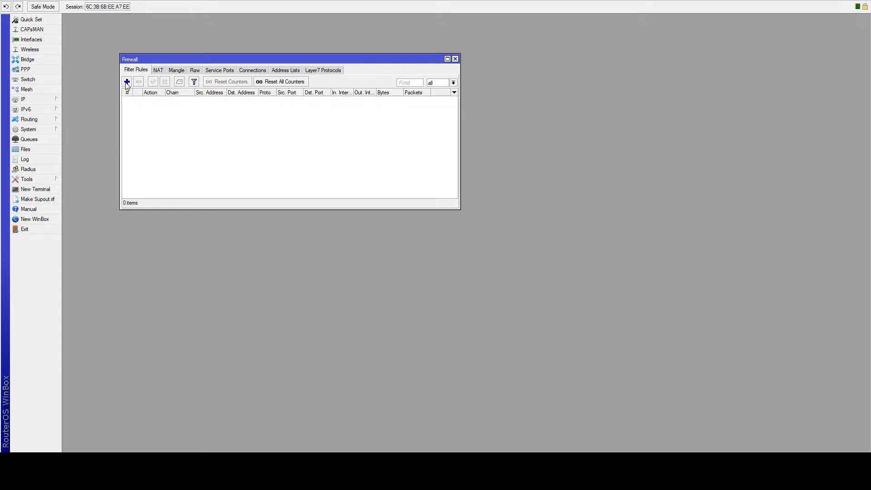
left_click(127, 82)
left_click(509, 92)
left_click(127, 82)
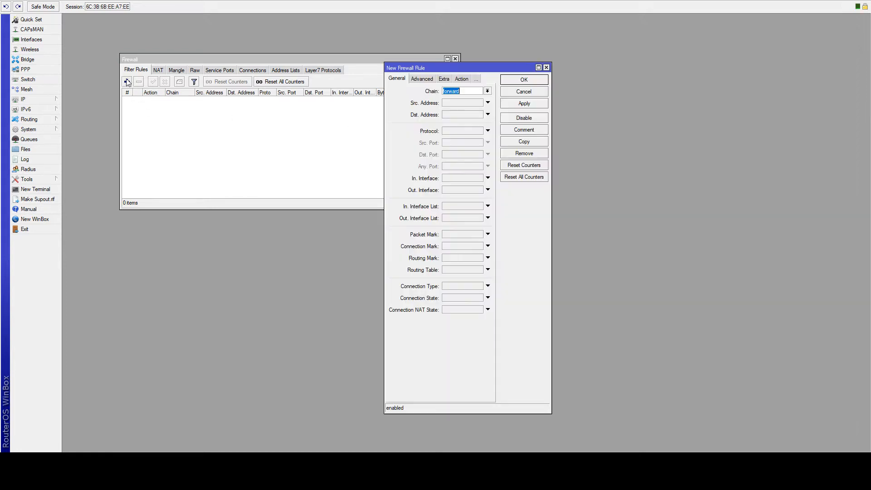
left_click_drag(429, 67, 354, 76)
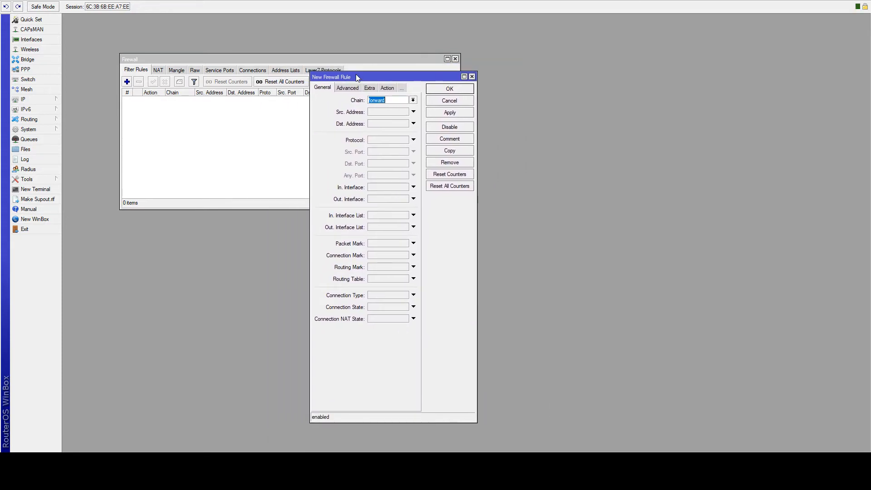
left_click(403, 112)
left_click_drag(358, 78, 339, 93)
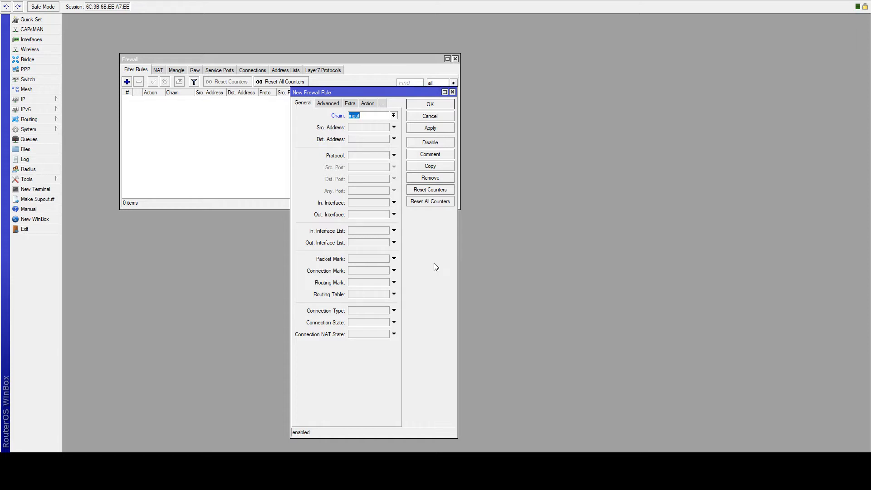
left_click(432, 116)
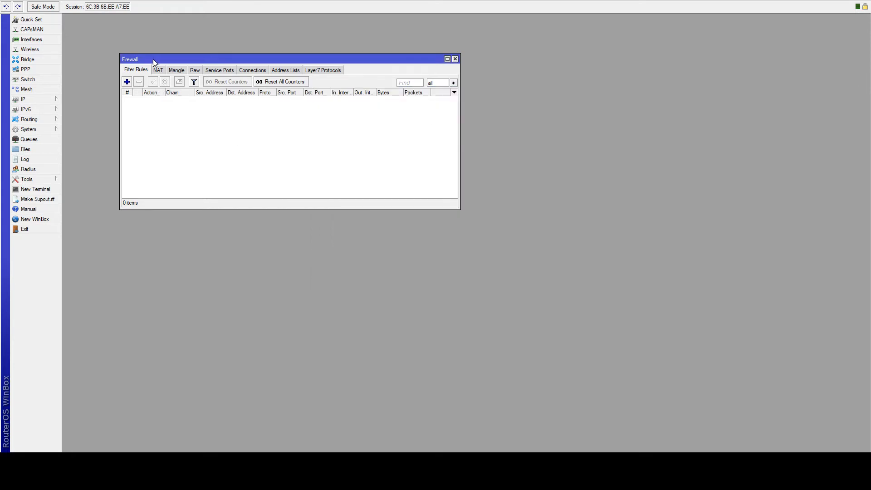
- On Address Lists, begin a new entry named 'whitelist' and move to its Address field
left_click(292, 71)
left_click(128, 83)
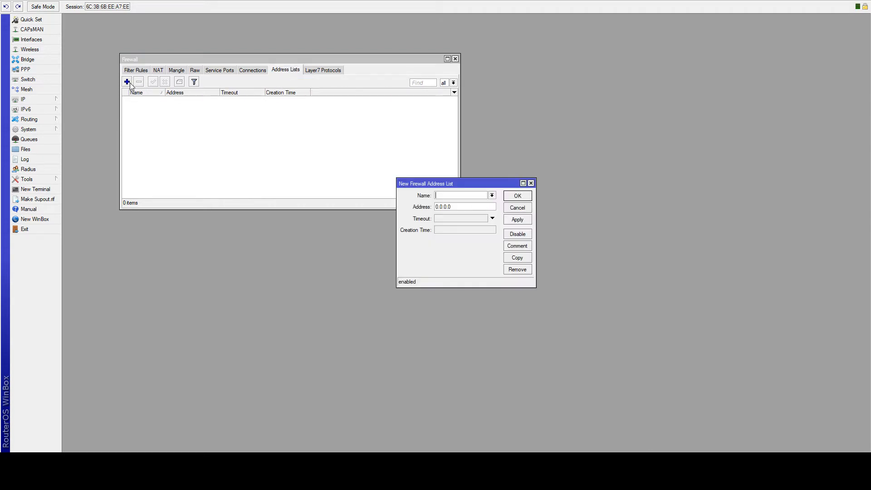
left_click(518, 210)
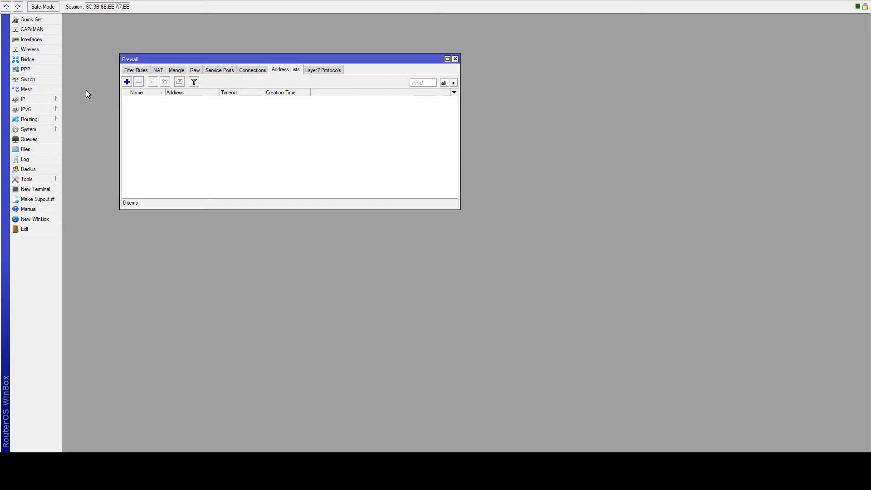
left_click(127, 82)
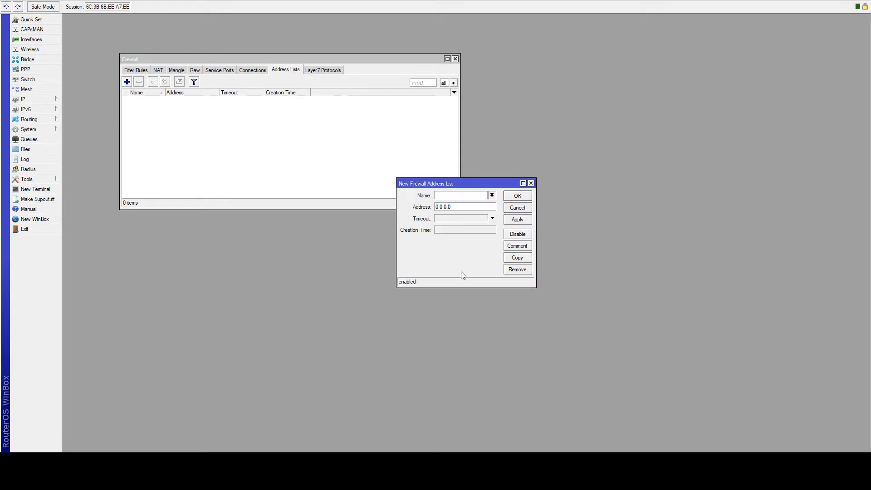
type("whitelist")
key("Tab")
- Open the IP address list for reference and save 192.168.1.0/24 as the whitelist address
left_click(26, 98)
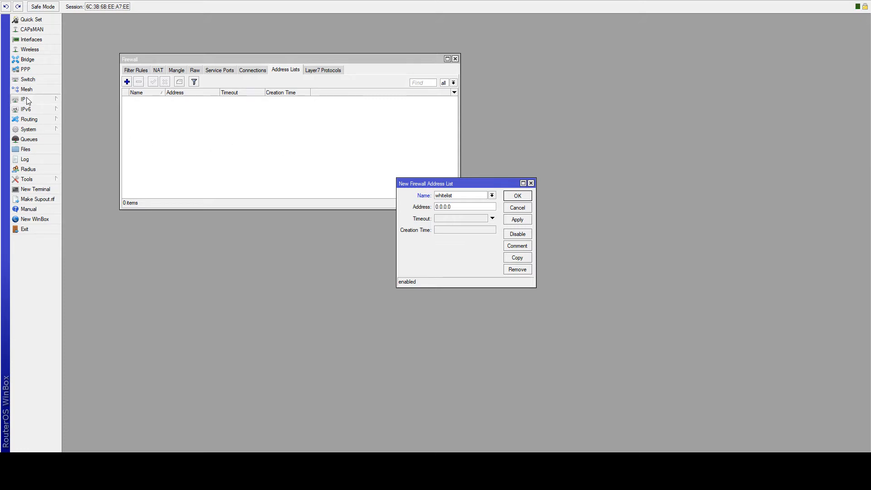
left_click(84, 119)
left_click_drag(402, 226, 226, 244)
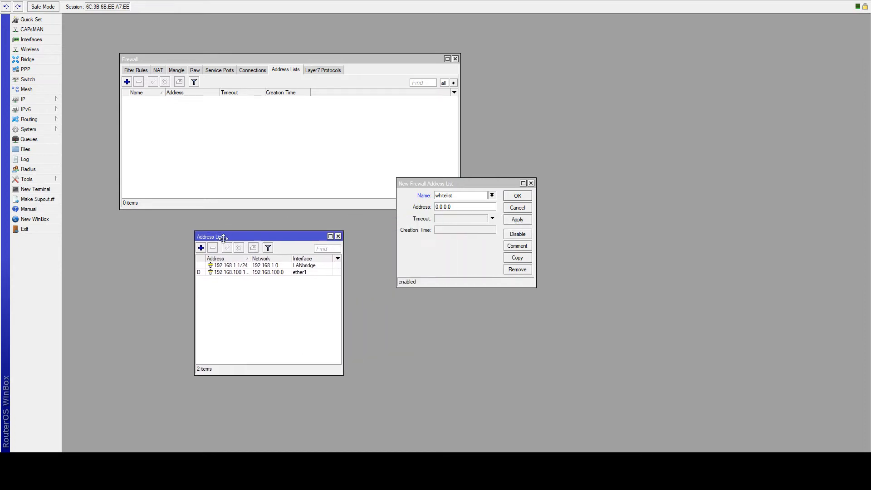
type("19")
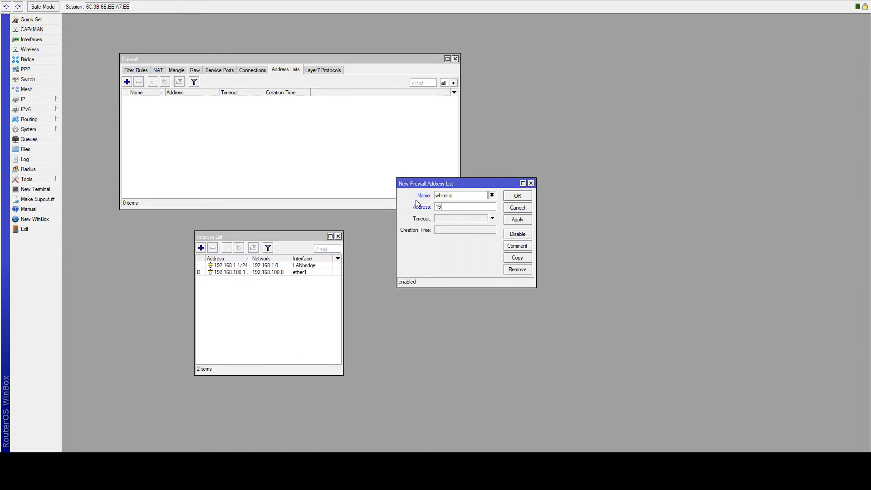
type("2.168.1.0/24")
left_click(508, 224)
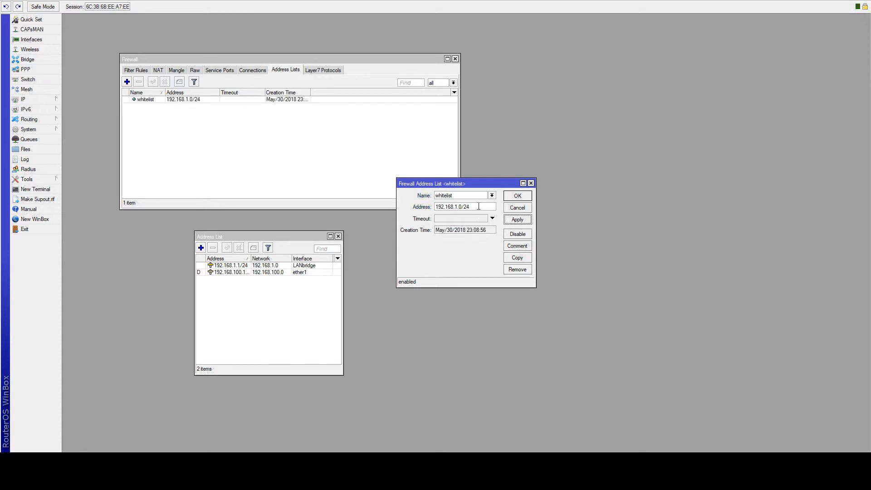
- Change the whitelist entry's address to 192.168.88.0/24
left_click_drag(478, 206, 386, 205)
type("192.168.88")
type(".1")
left_click(482, 209)
type("24")
left_click(516, 220)
- Duplicate the entry as 192.168.1.0/24, save the whitelist, and close the IP address list
left_click(514, 258)
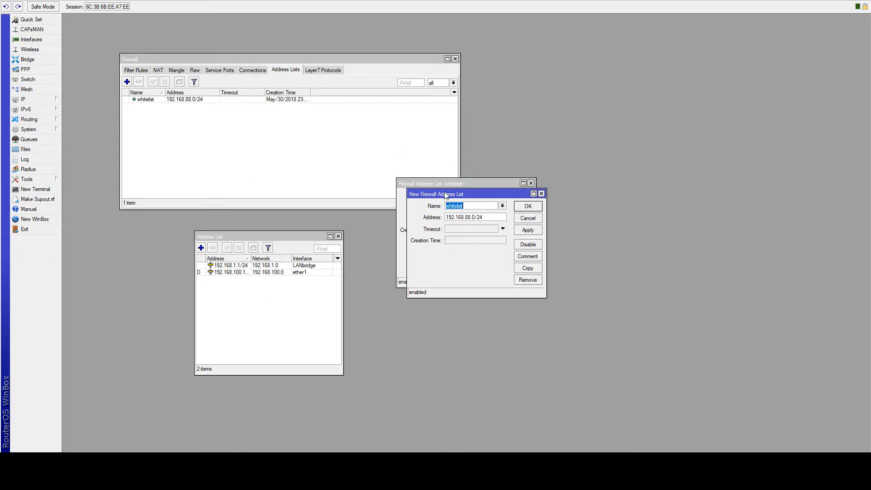
left_click_drag(447, 194, 448, 248)
left_click(470, 271)
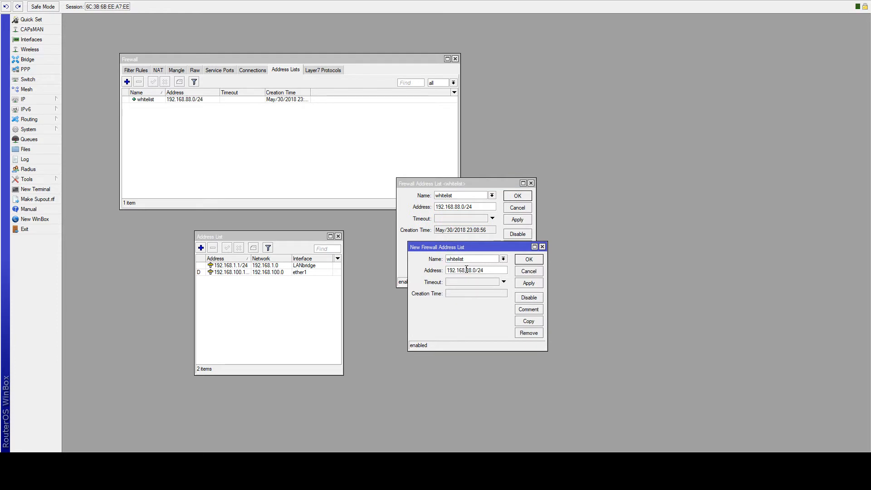
key("BackSpace")
key("Delete")
type("1")
left_click(530, 283)
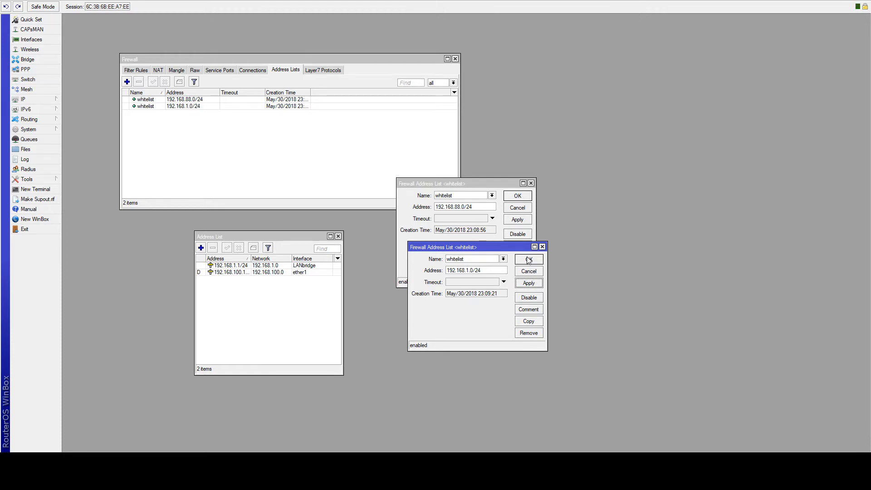
left_click(529, 259)
left_click(517, 196)
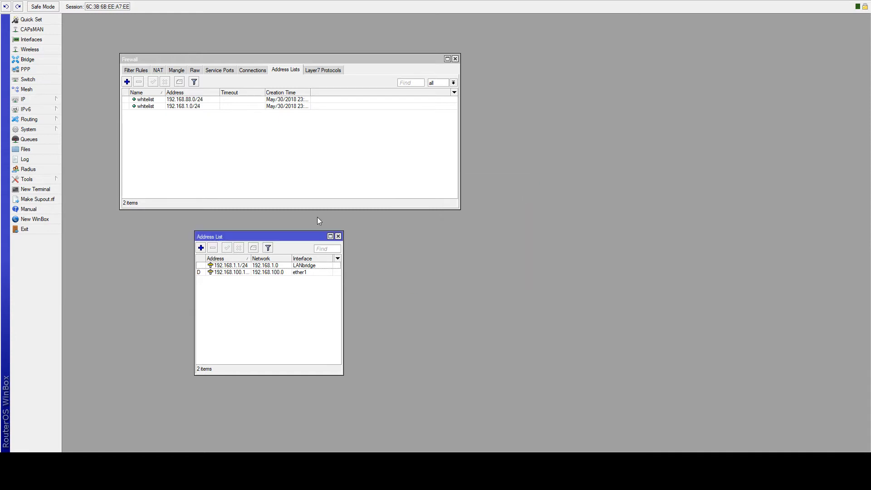
left_click(338, 236)
left_click(137, 70)
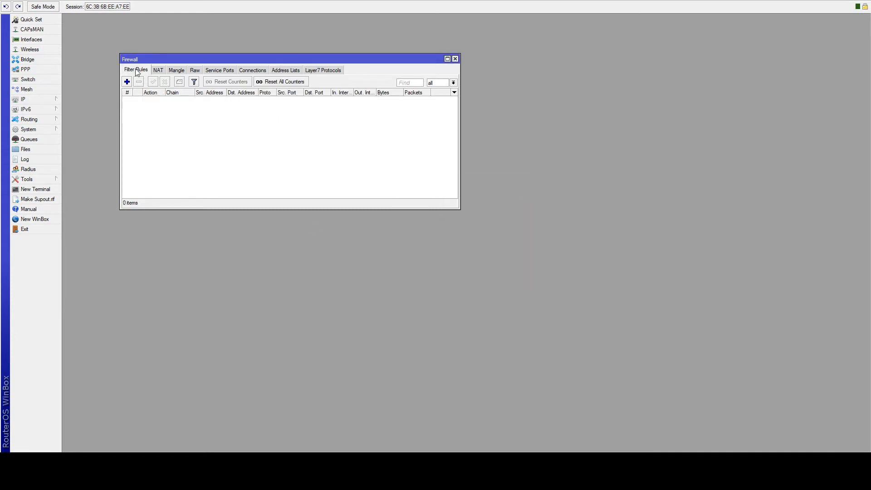
- Create an input-chain drop rule for in-interface ether1 with source address list ! whitelist
left_click(127, 82)
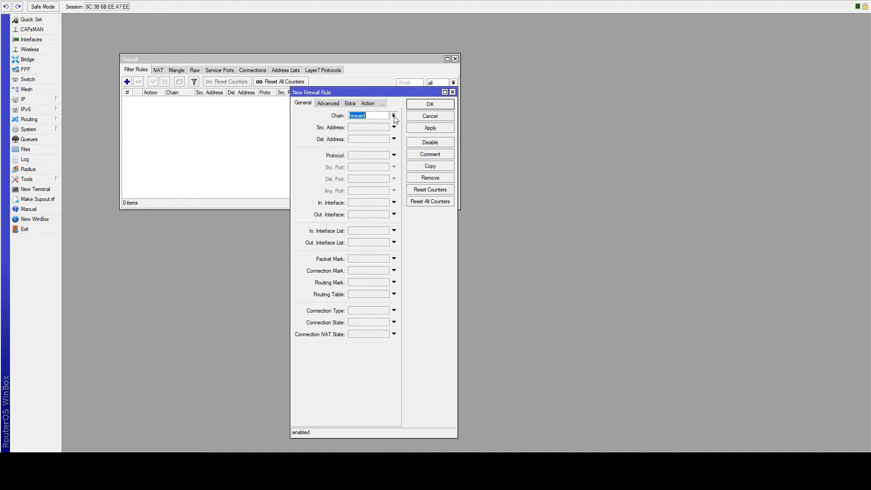
key("Up")
left_click(365, 202)
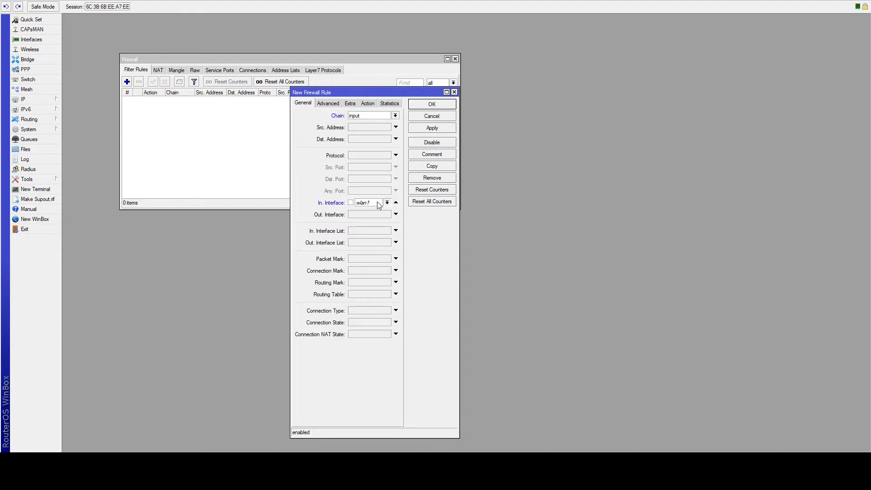
key("Up")
left_click(334, 105)
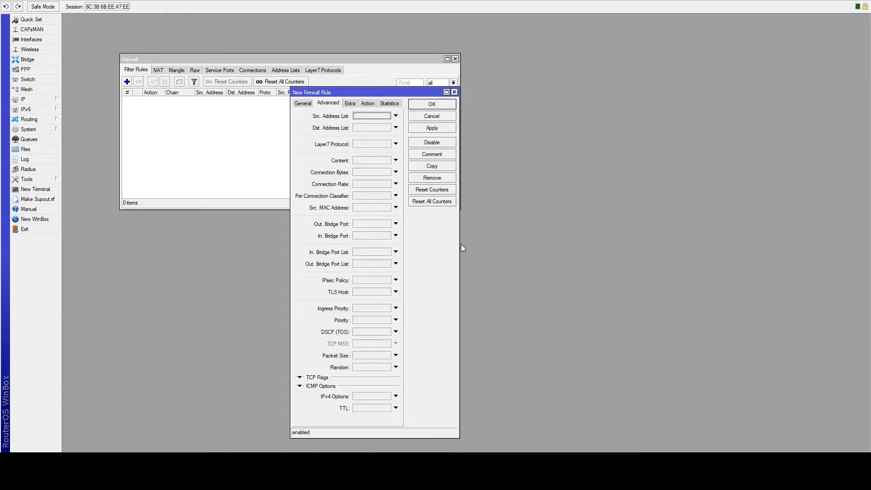
left_click_drag(462, 245, 562, 240)
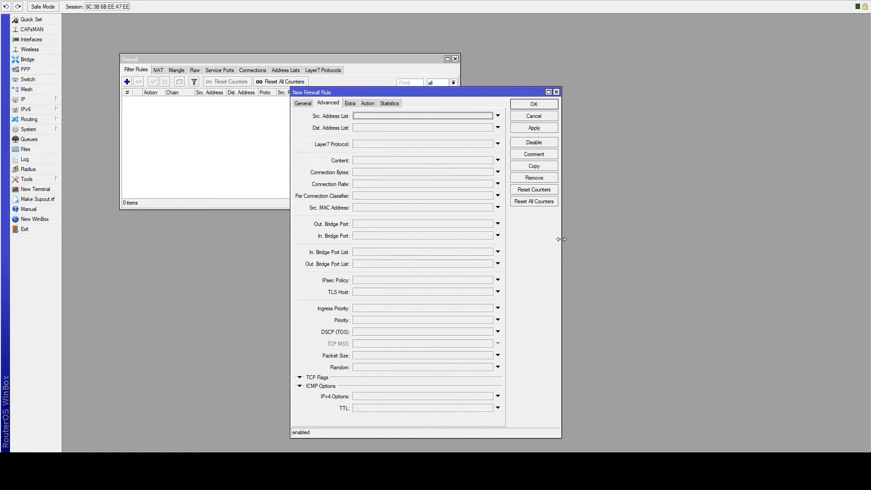
left_click(475, 117)
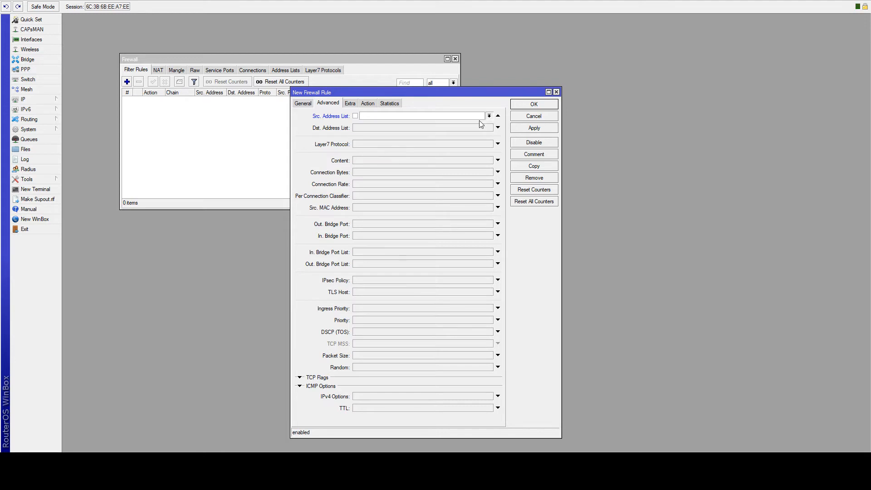
left_click(479, 121)
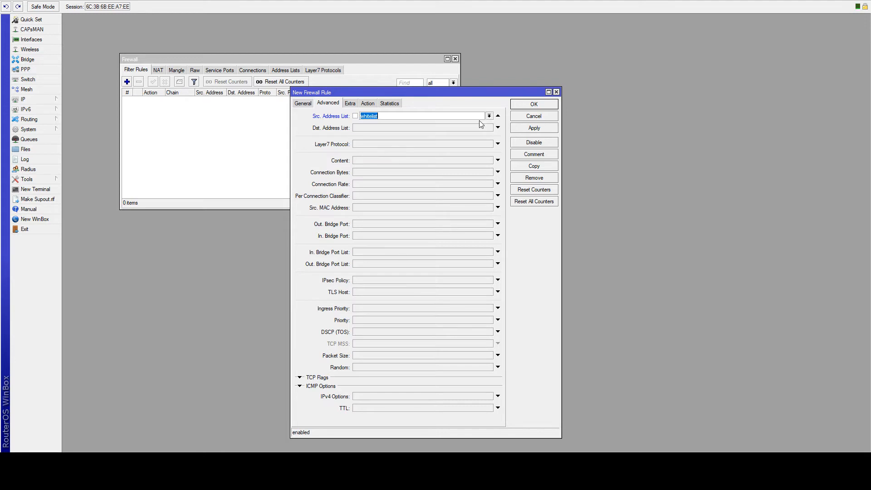
left_click(356, 116)
left_click(369, 104)
left_click(412, 118)
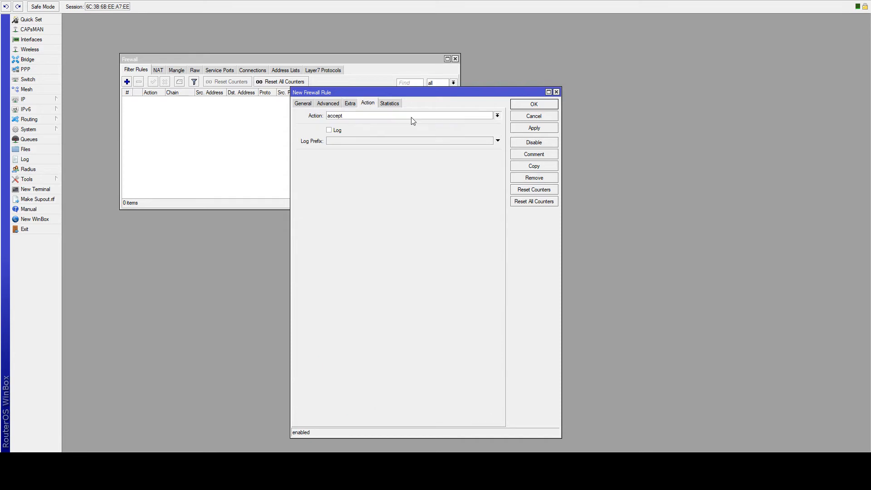
left_click(401, 141)
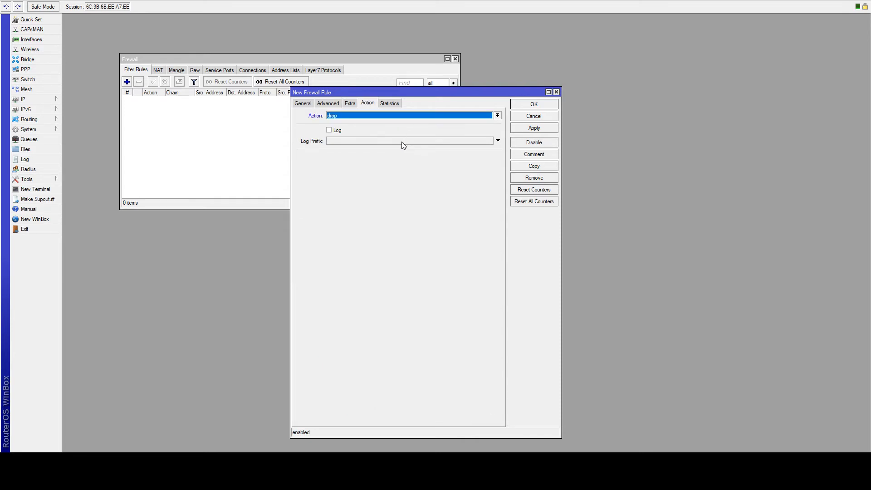
left_click(535, 128)
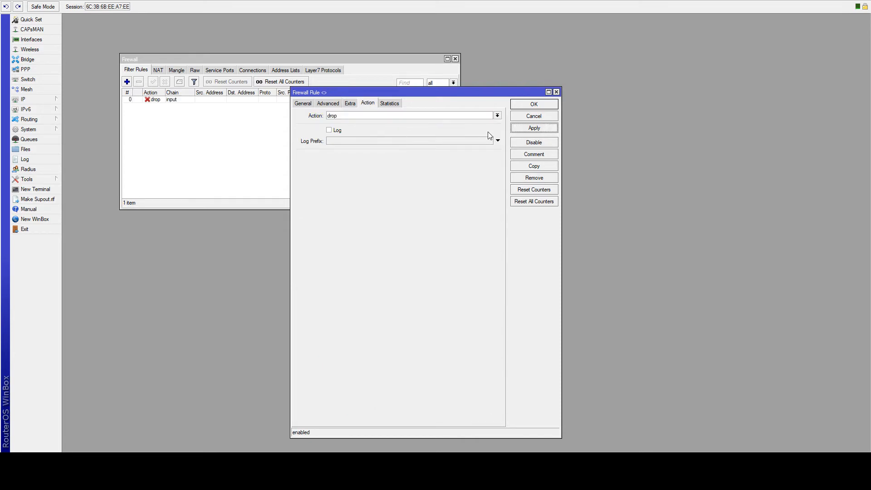
- Review the rule's tabs, add a connection state condition, and save the rule
left_click(304, 103)
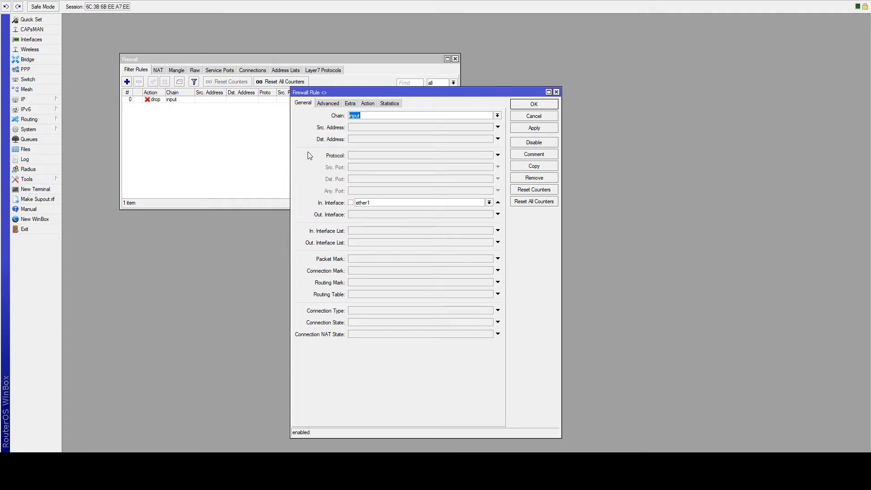
left_click(329, 104)
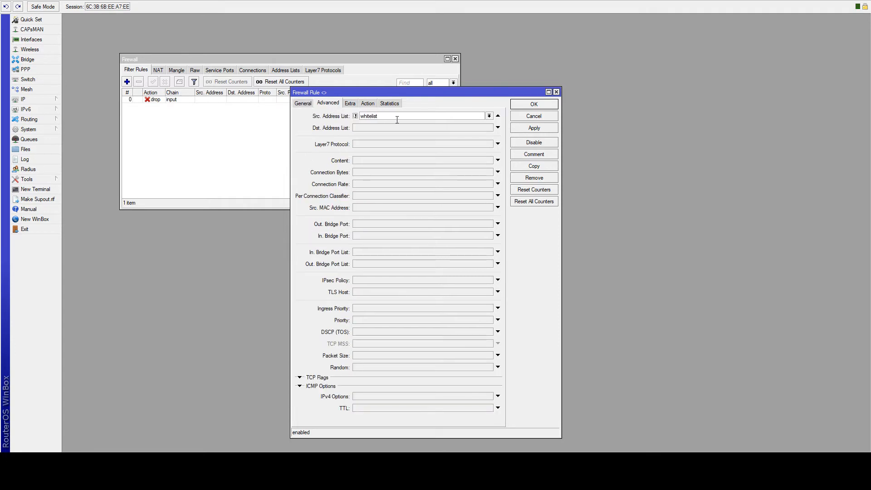
double_click(369, 117)
left_click(368, 103)
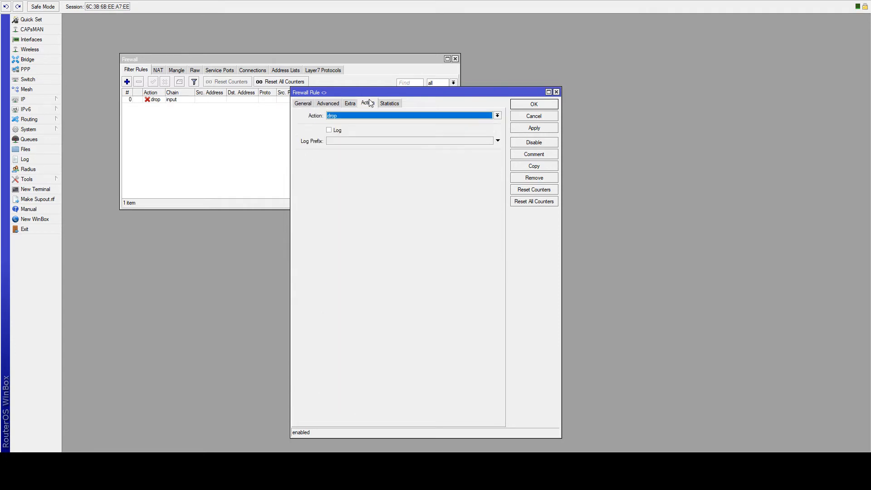
left_click(302, 104)
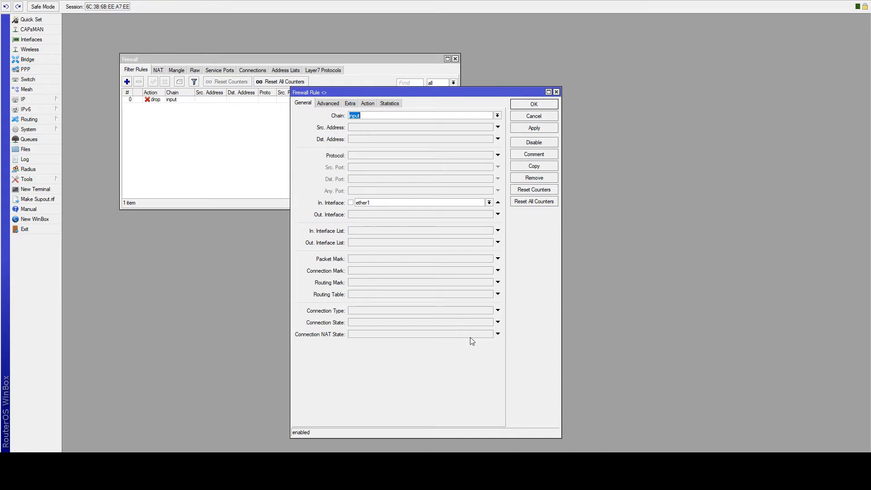
left_click(463, 323)
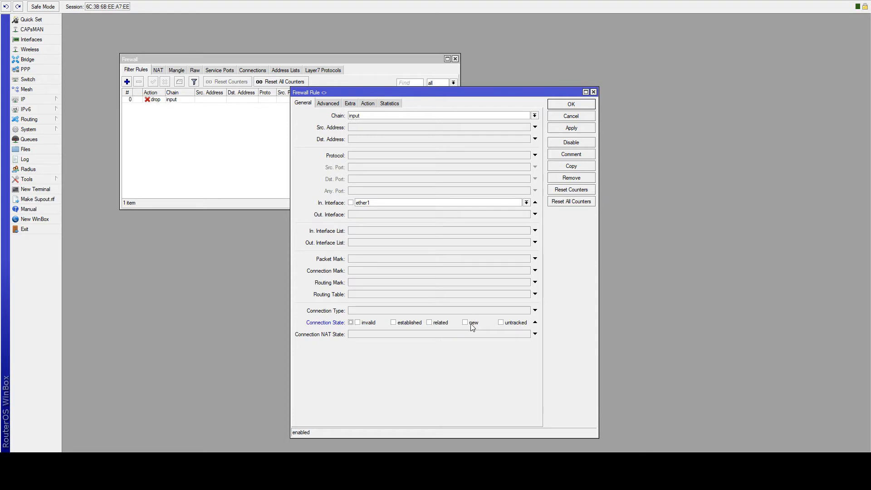
left_click(560, 129)
left_click(572, 104)
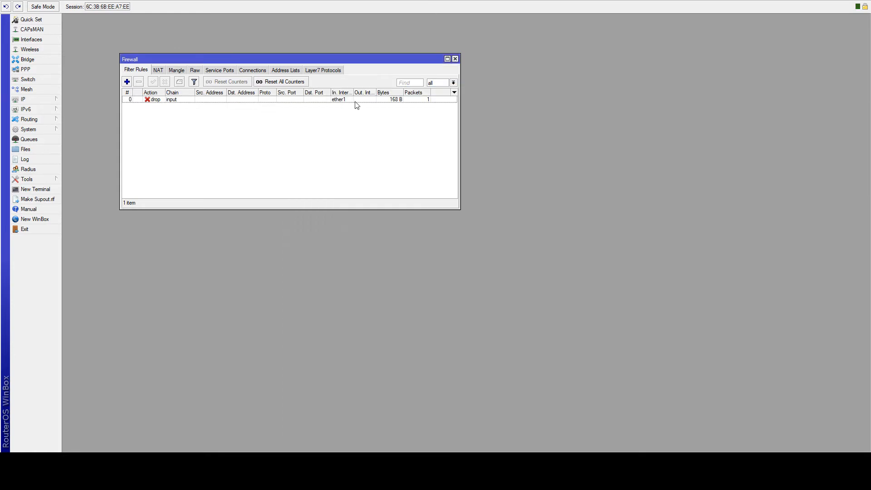
- Start a new filter rule matching in-interface ether1, connection state new, and NAT state ! dstnat
left_click(127, 81)
left_click_drag(431, 91, 369, 85)
left_click(349, 226)
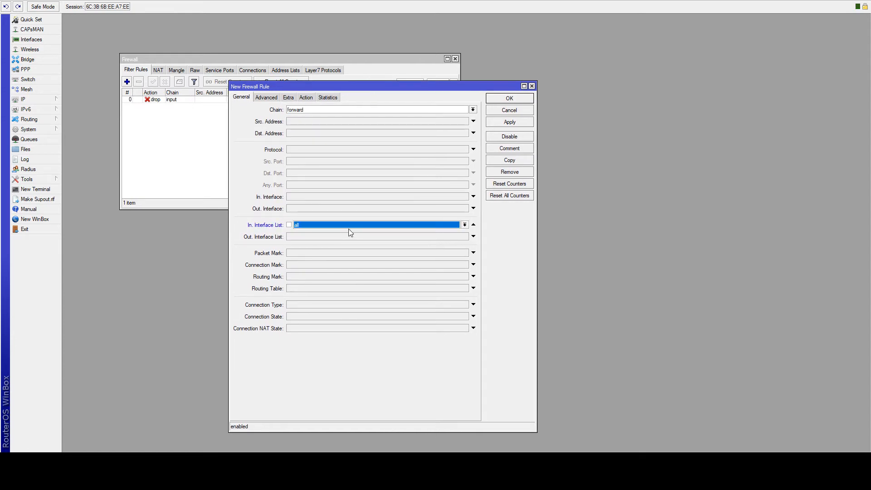
left_click(473, 225)
left_click(436, 196)
left_click(465, 197)
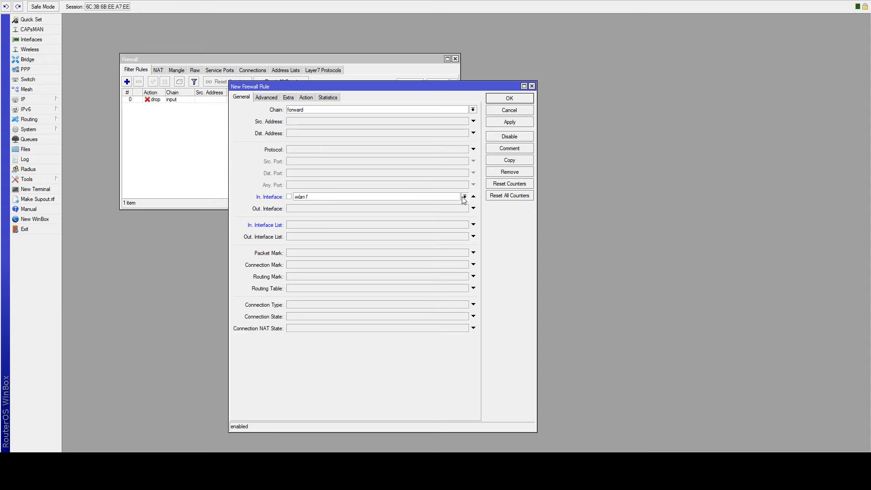
left_click(411, 232)
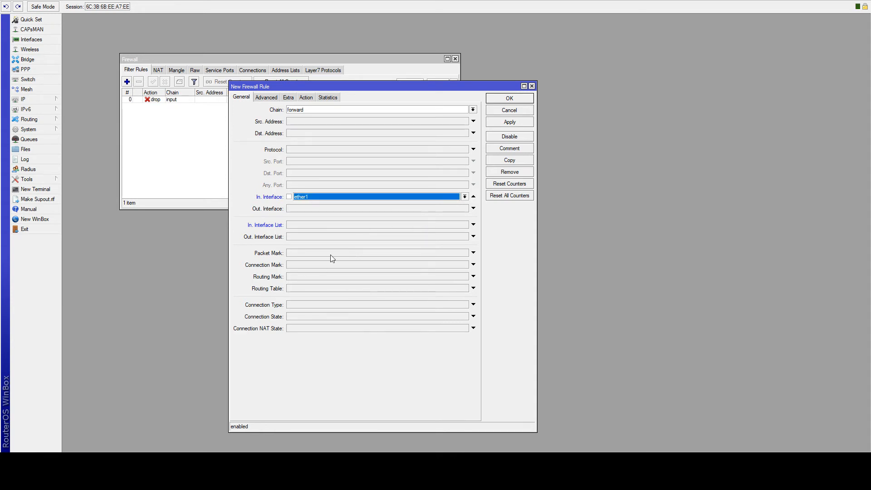
left_click(399, 316)
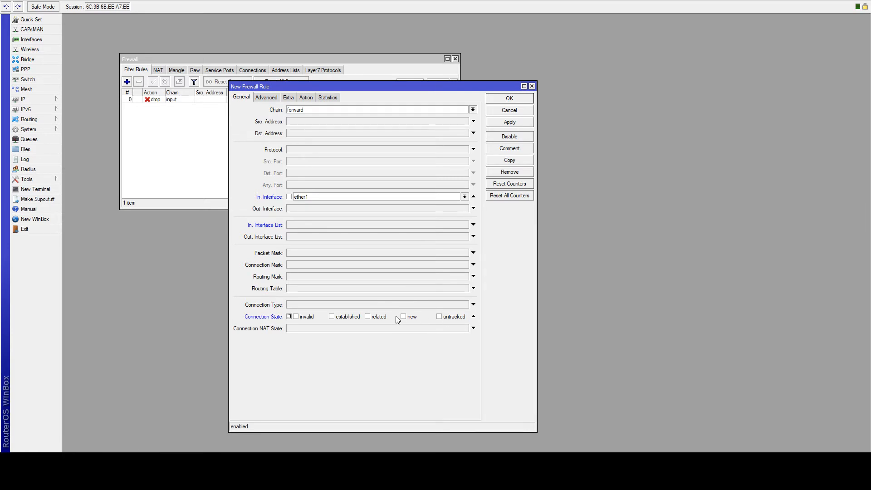
left_click(405, 317)
left_click(407, 331)
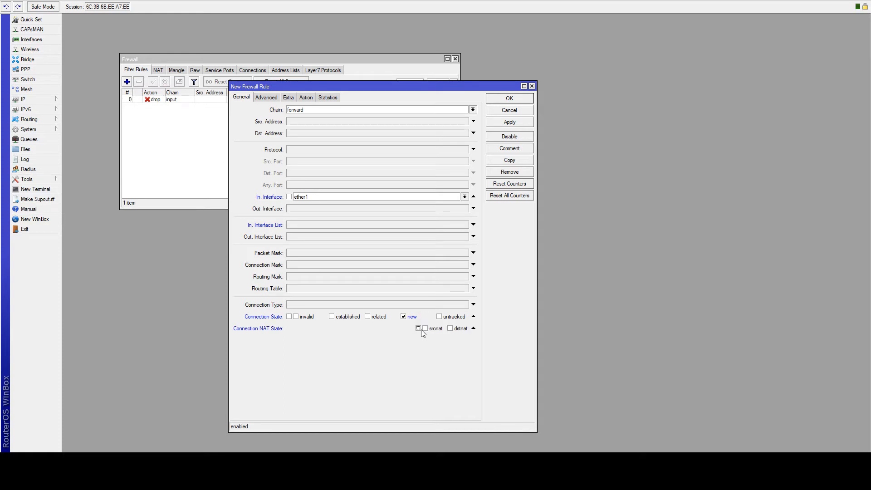
left_click(419, 329)
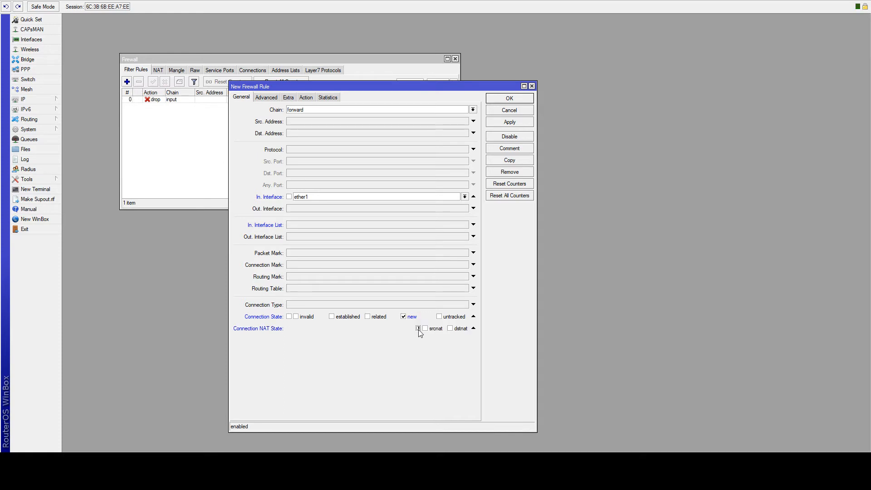
left_click(451, 330)
- Set the forward rule's action to drop, then apply and save it
left_click(307, 97)
left_click(310, 107)
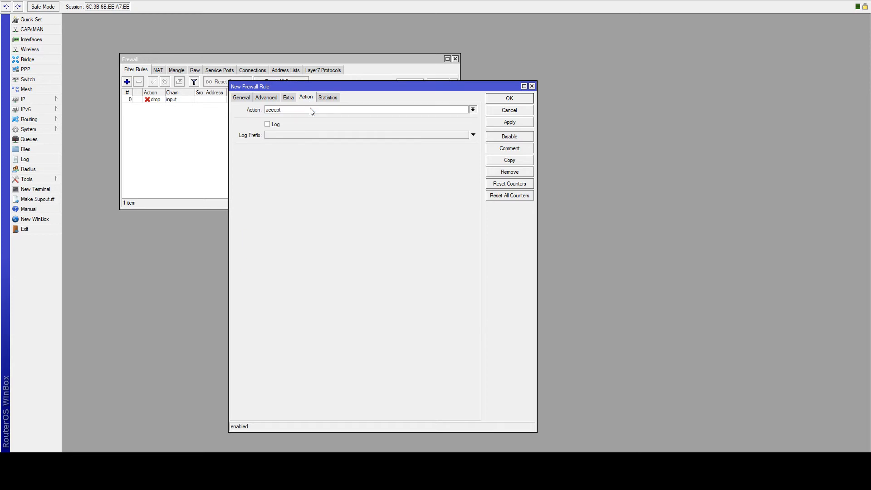
left_click(305, 137)
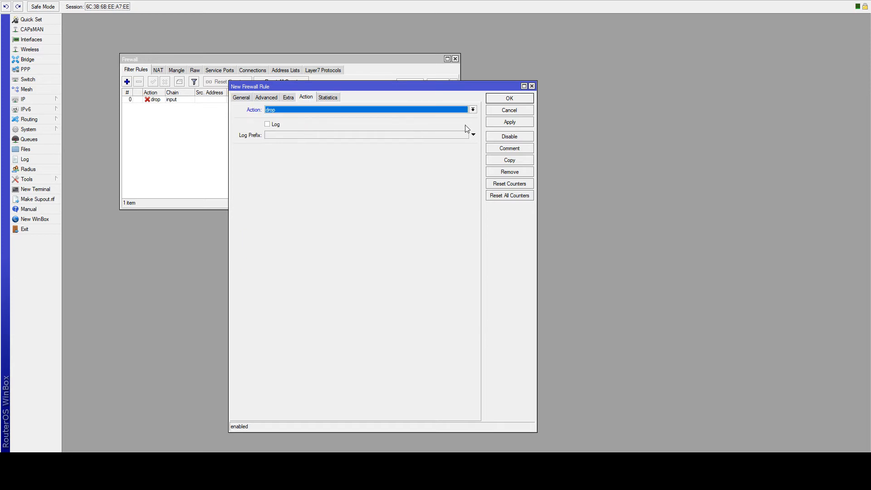
left_click(499, 125)
left_click(504, 98)
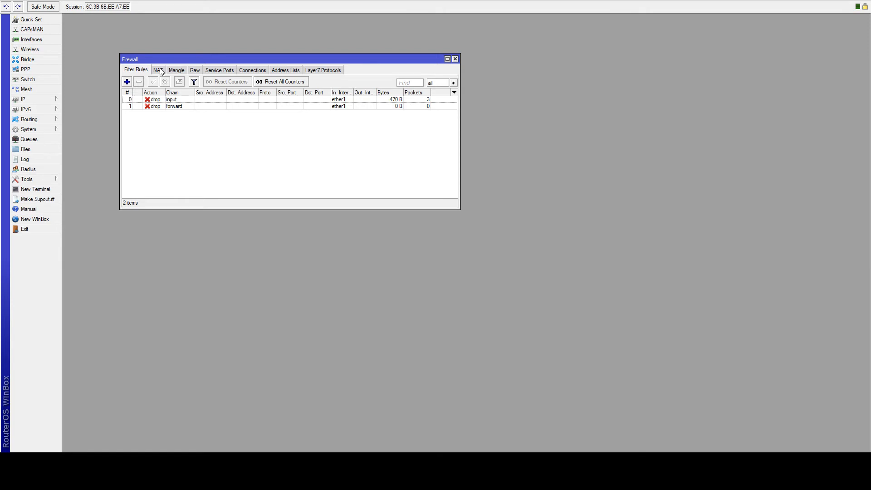
- Add an input-chain rule with protocol icmp and action accept, then select it in the list
left_click(126, 82)
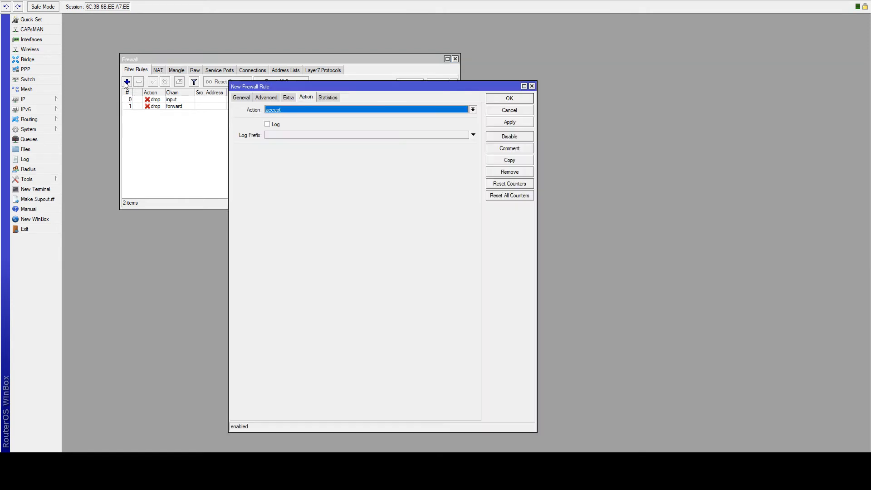
left_click(237, 99)
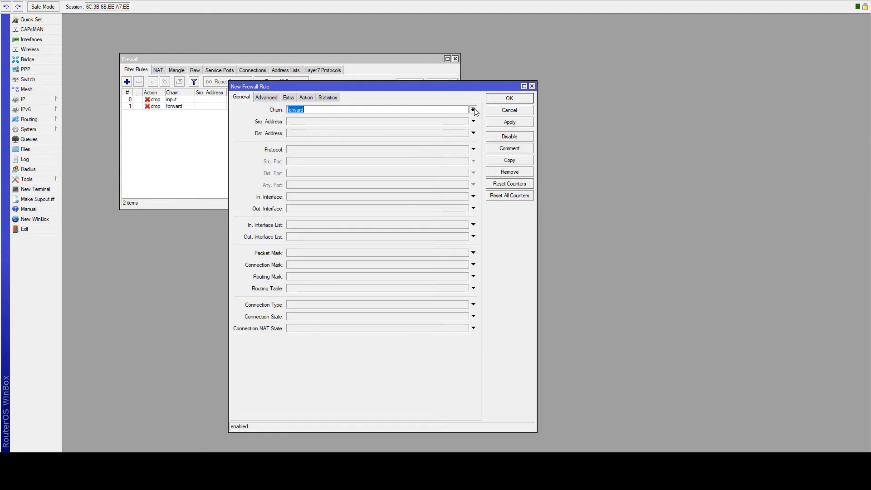
left_click(462, 122)
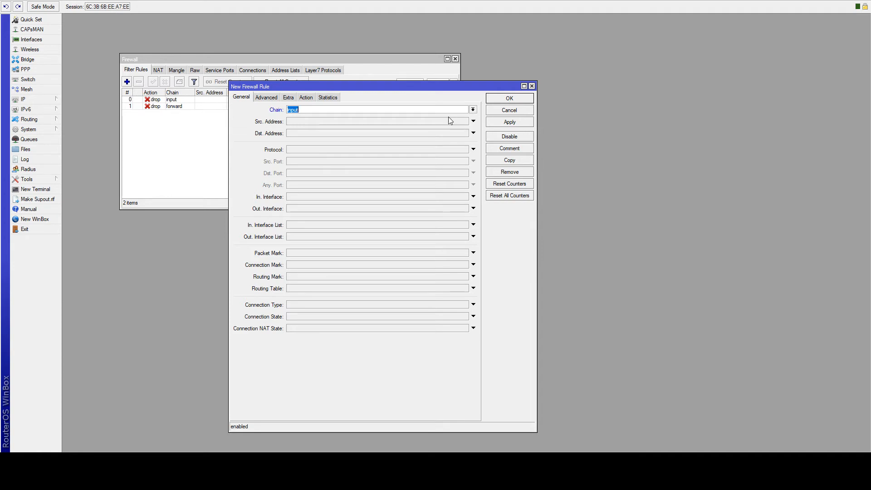
left_click(347, 148)
type("icmp")
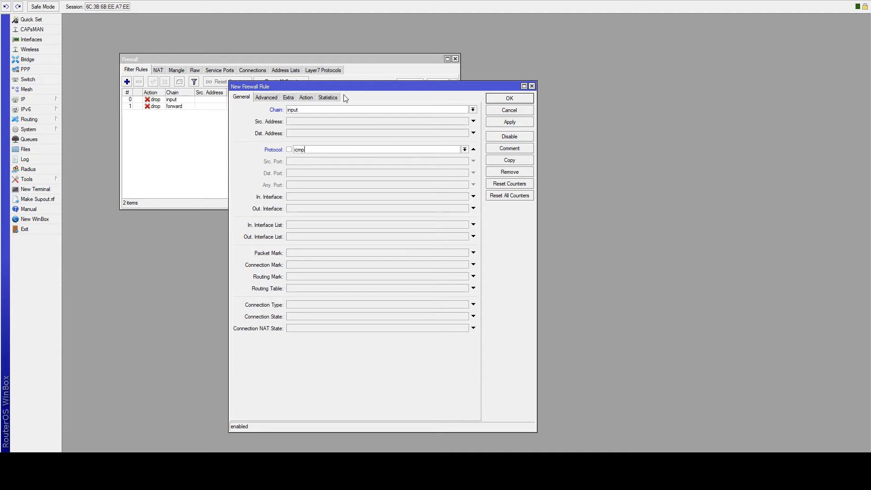
left_click(306, 99)
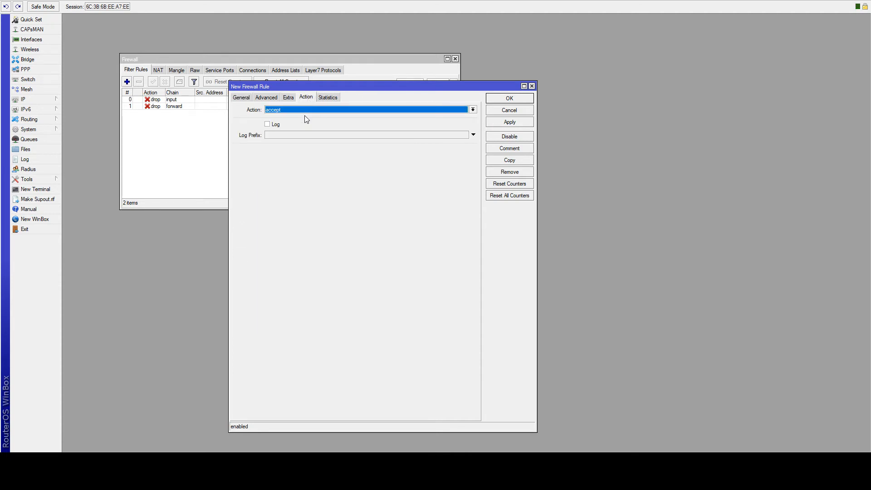
left_click(509, 121)
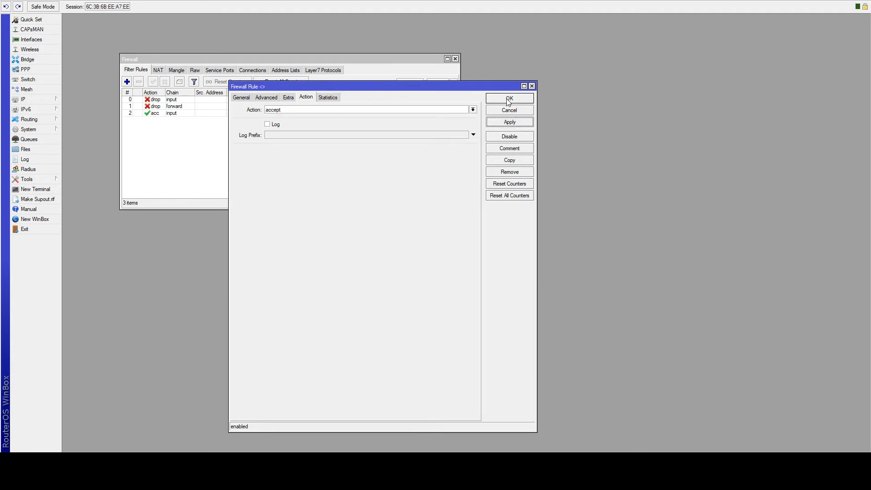
left_click(508, 98)
left_click(177, 114)
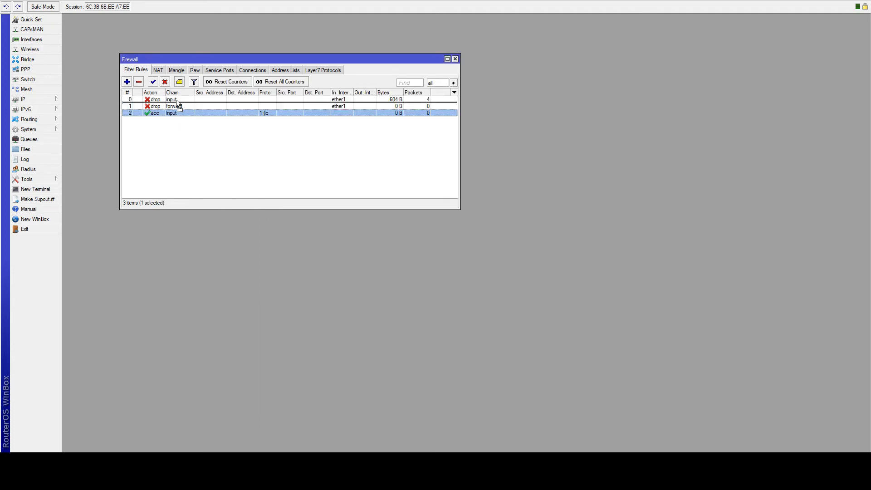
- Move the ICMP accept rule to the top, then filter the list by forward, input, and all chains
left_click_drag(175, 97, 175, 97)
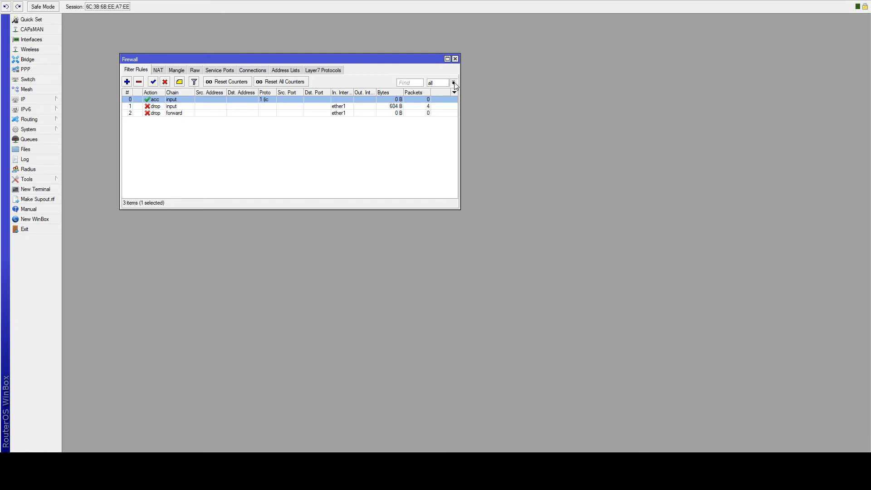
left_click(447, 104)
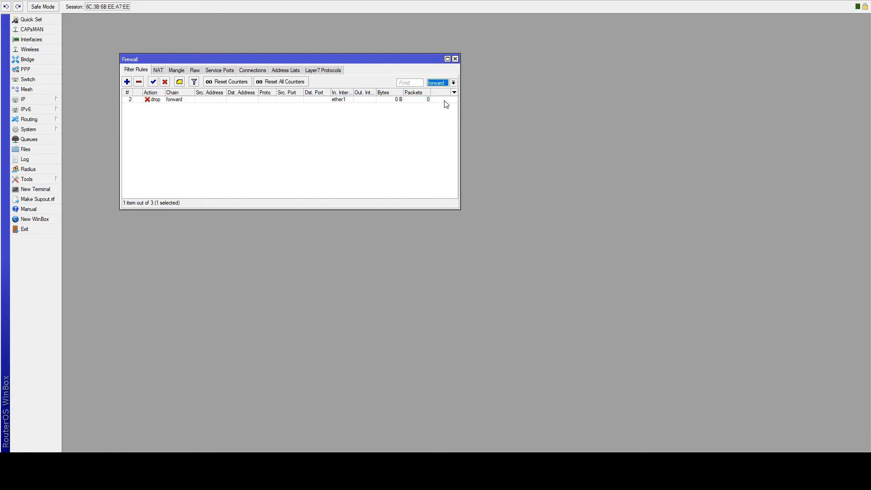
left_click(180, 101)
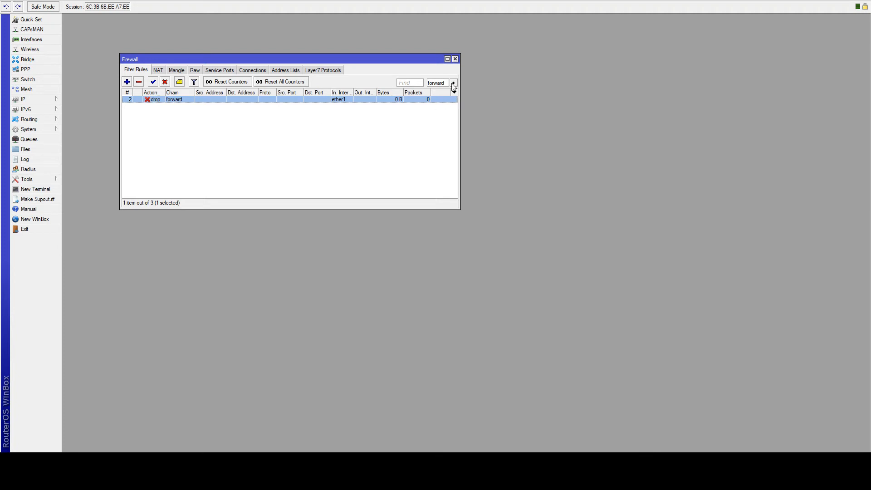
left_click(443, 111)
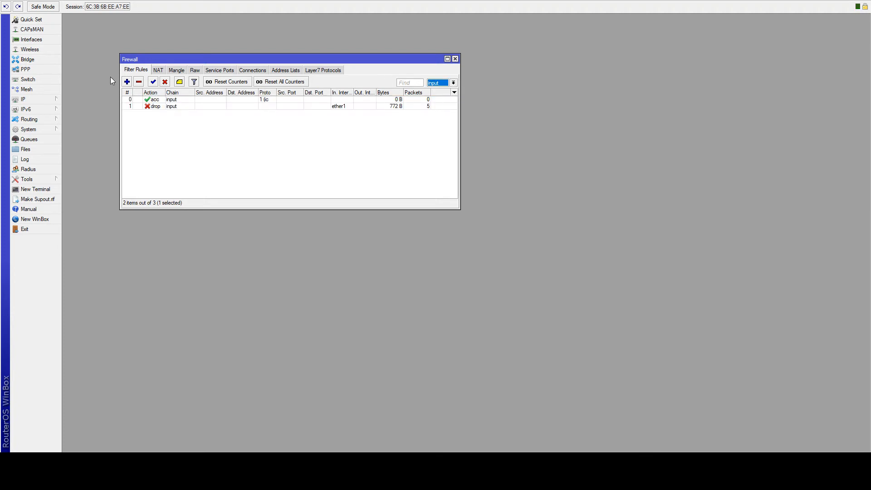
left_click(454, 83)
left_click(435, 89)
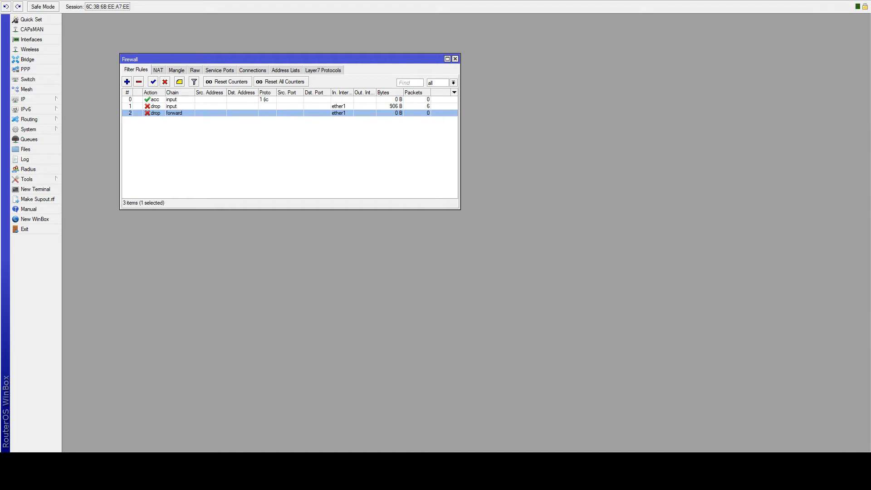
- Inspect the forward drop rule and a new NAT rule, closing both without changes
double_click(175, 115)
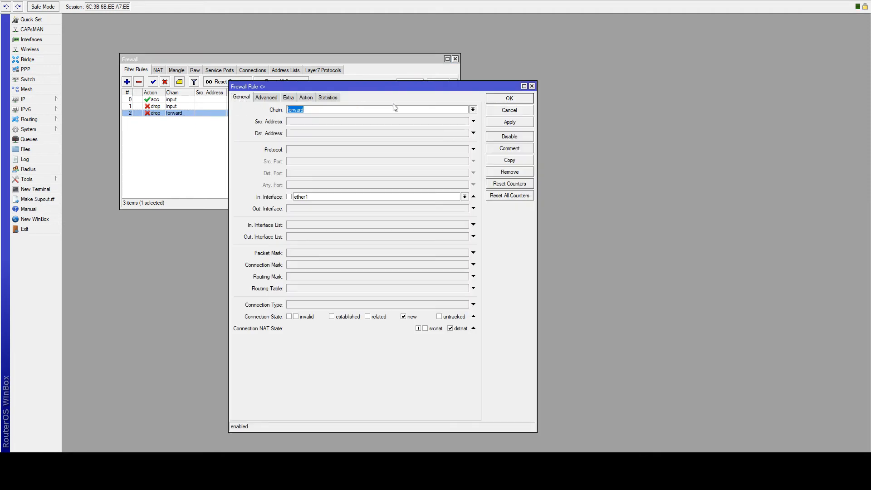
left_click(507, 112)
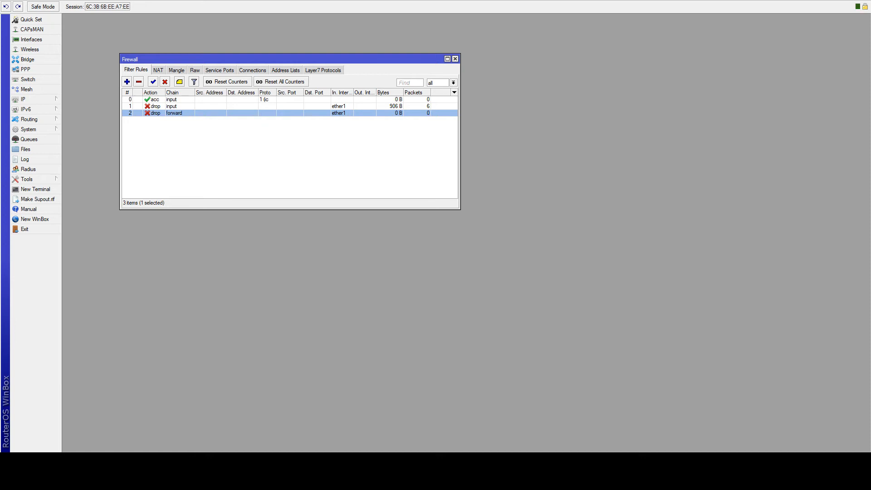
left_click(129, 167)
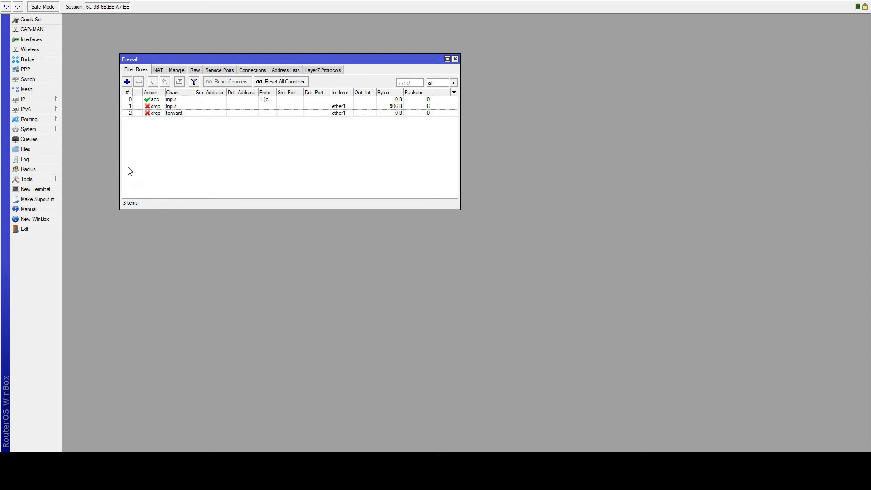
left_click(159, 71)
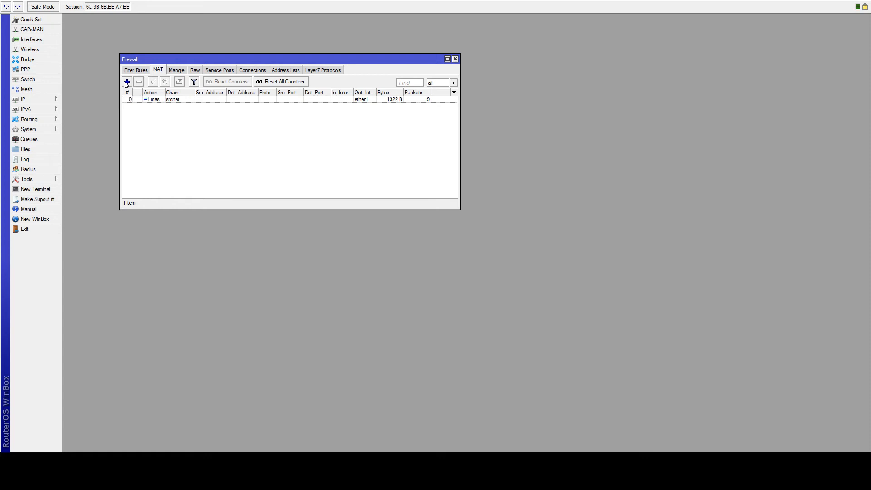
left_click(127, 82)
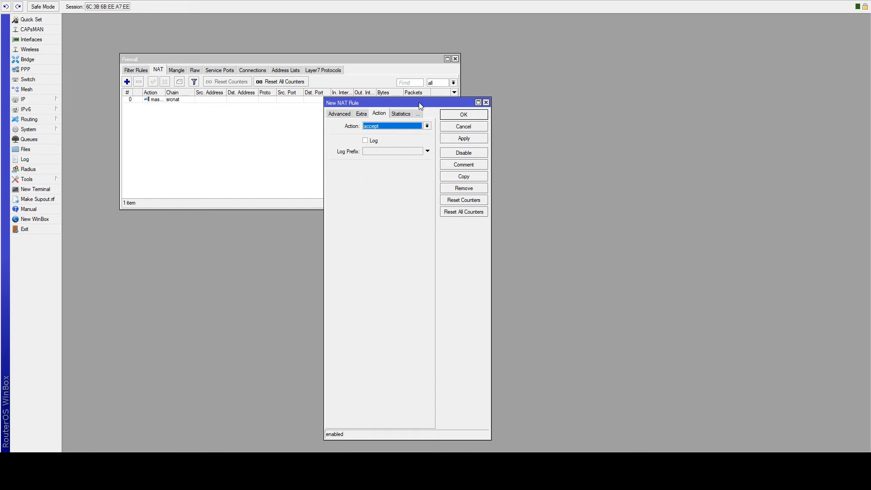
left_click(466, 127)
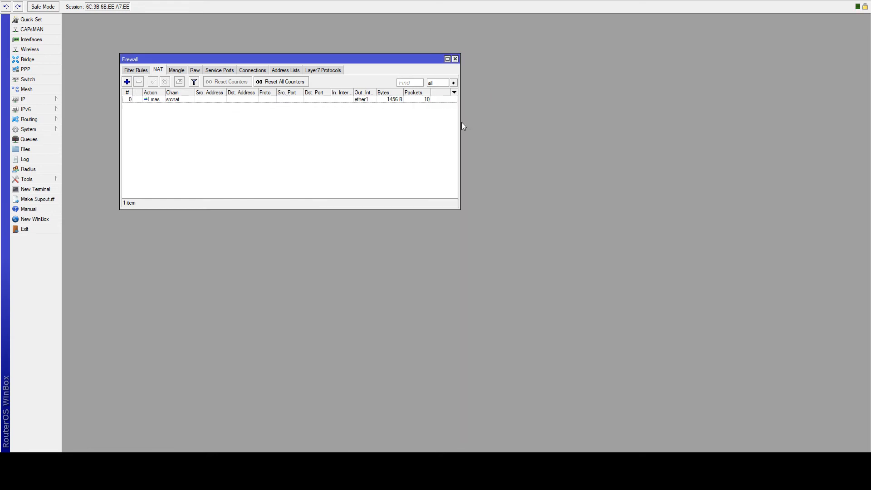
- Back on Filter Rules, drag the Action column wider and recheck the forward drop rule
left_click(129, 72)
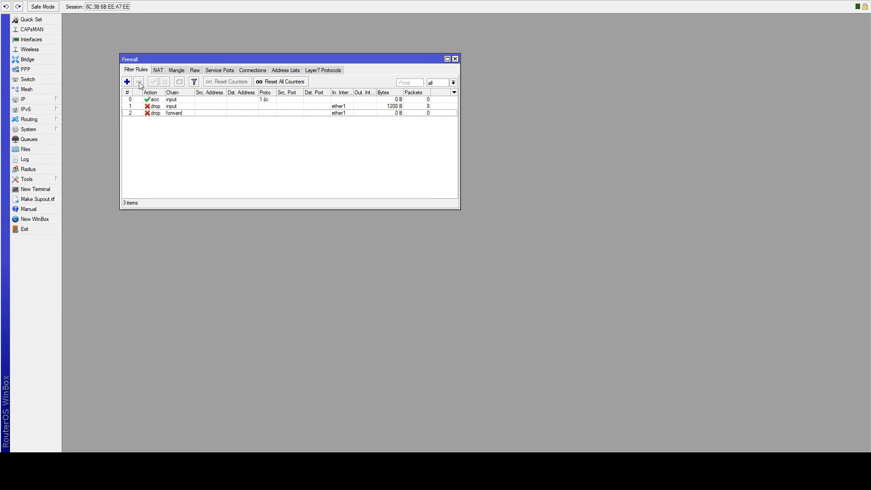
left_click(174, 114)
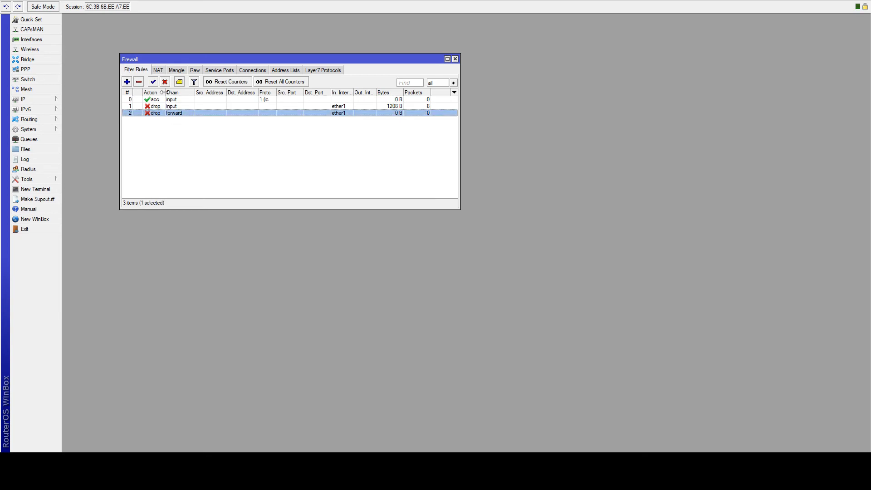
left_click_drag(165, 92, 194, 90)
double_click(183, 113)
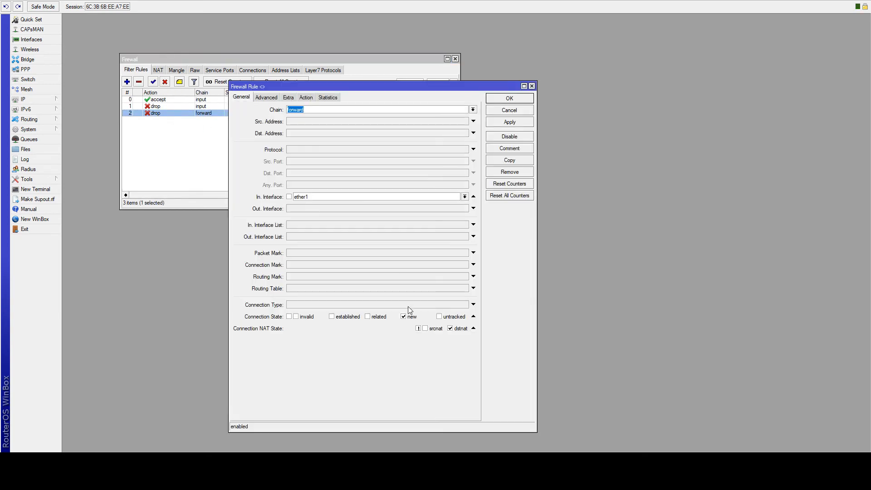
left_click(502, 111)
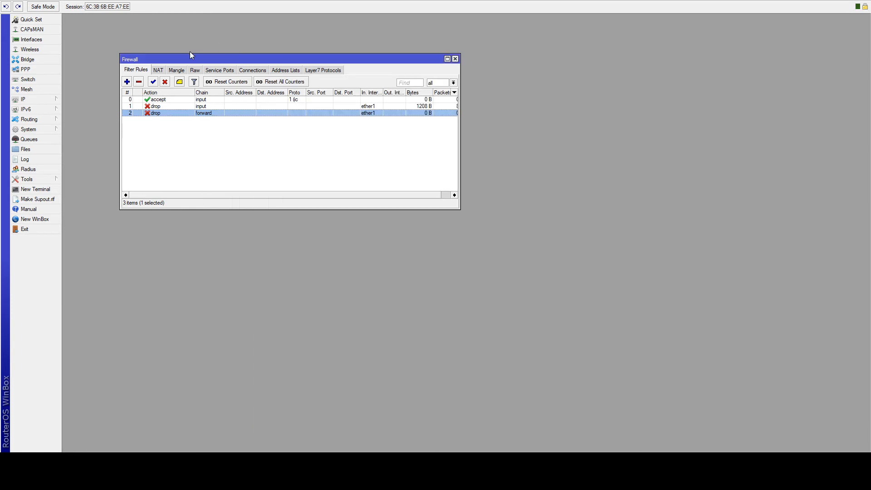
- Start a new NAT rule with chain dstnat and in-interface ether1
left_click(161, 71)
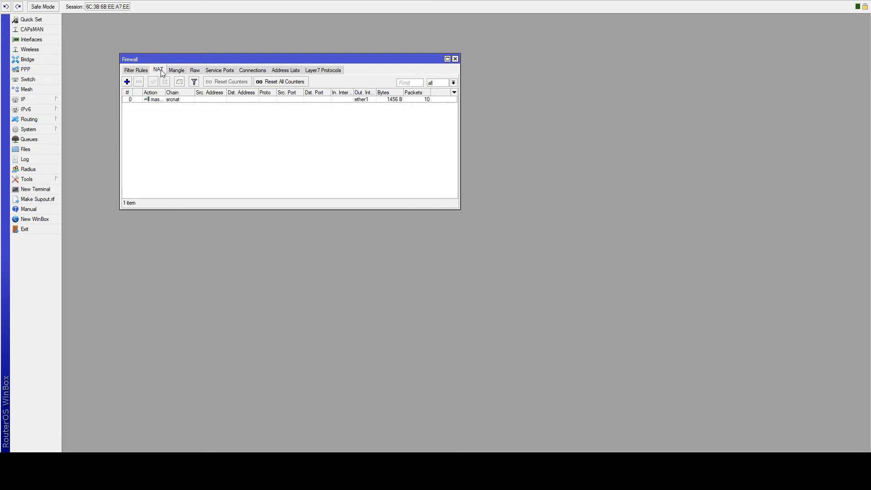
left_click(127, 82)
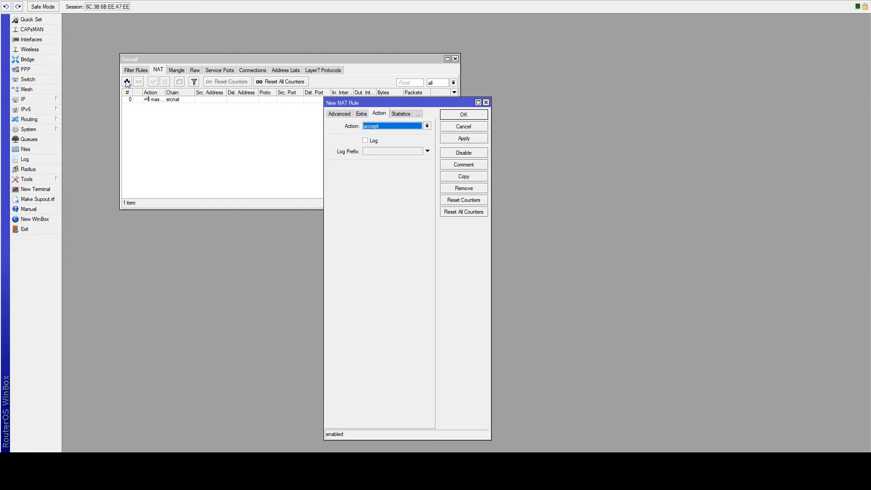
left_click(337, 114)
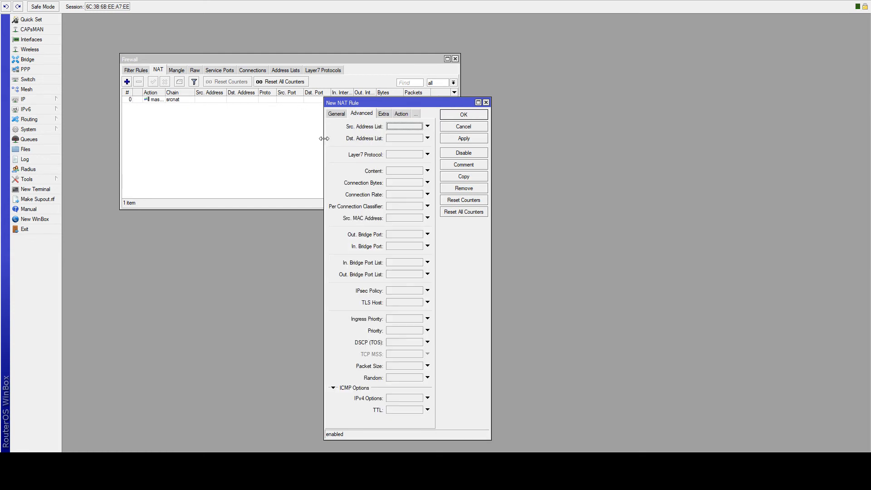
left_click_drag(324, 142, 218, 144)
left_click(226, 116)
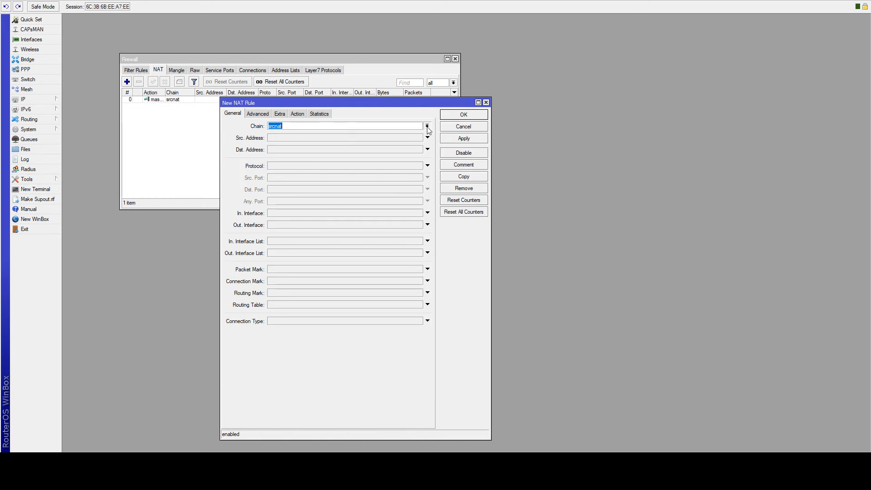
left_click(420, 132)
left_click(300, 212)
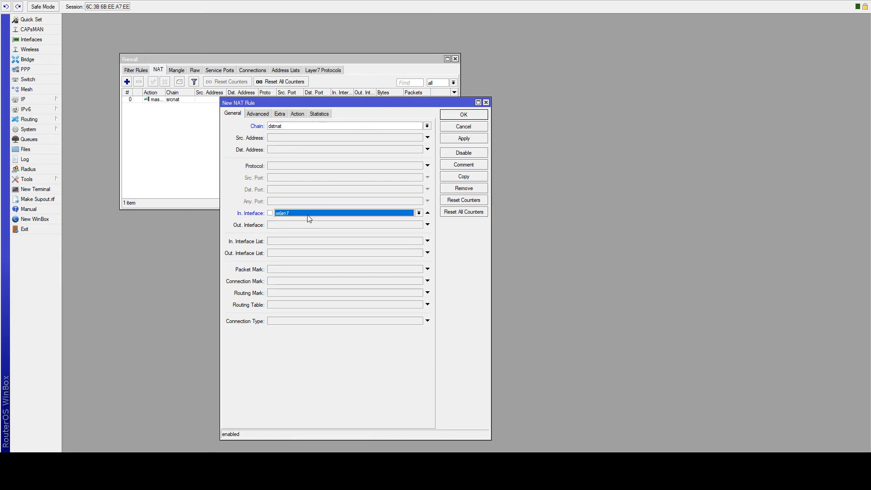
left_click(338, 217)
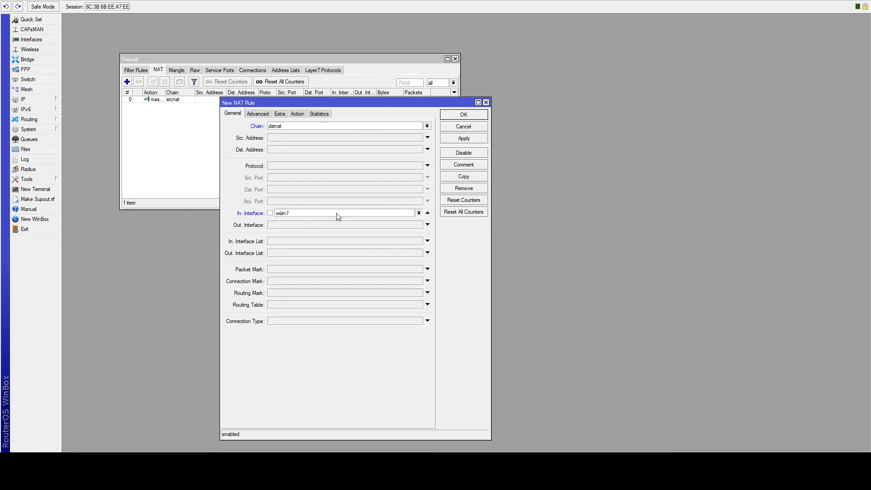
left_click(337, 249)
- Match protocol 6 (tcp) with destination port 21 on the new rule
left_click_drag(275, 103, 244, 93)
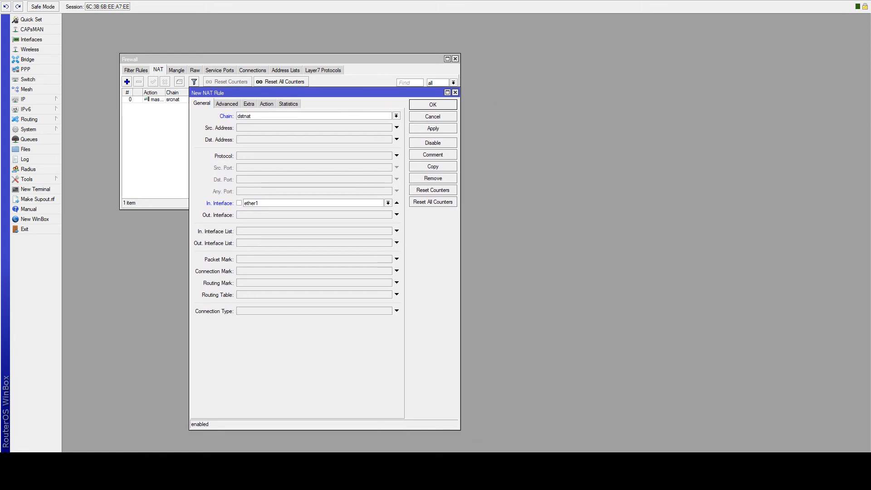
left_click(245, 156)
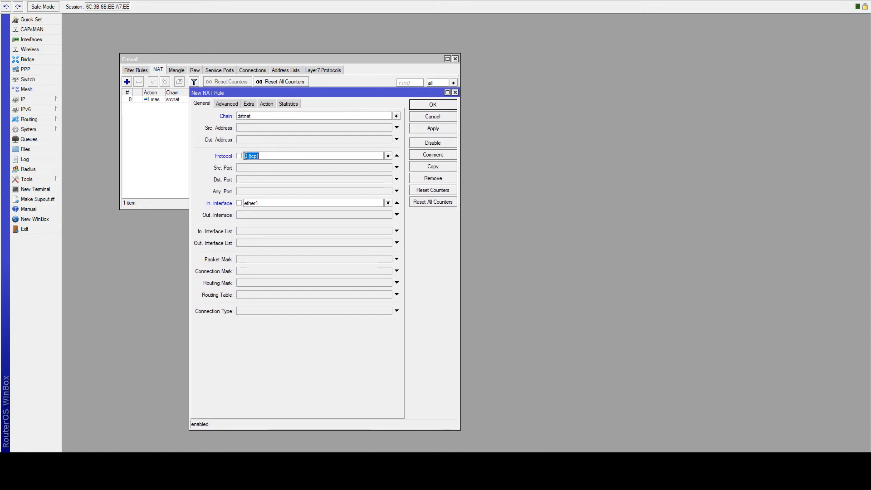
left_click(246, 156)
left_click(300, 180)
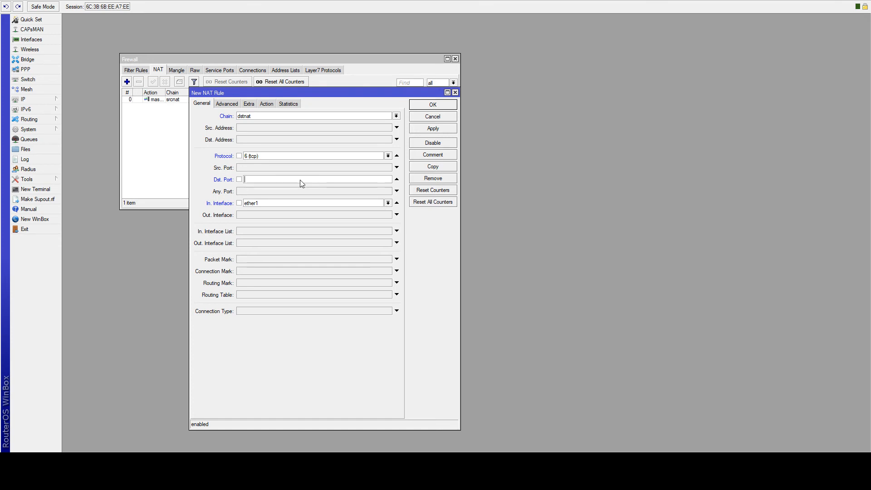
type("21")
left_click(239, 104)
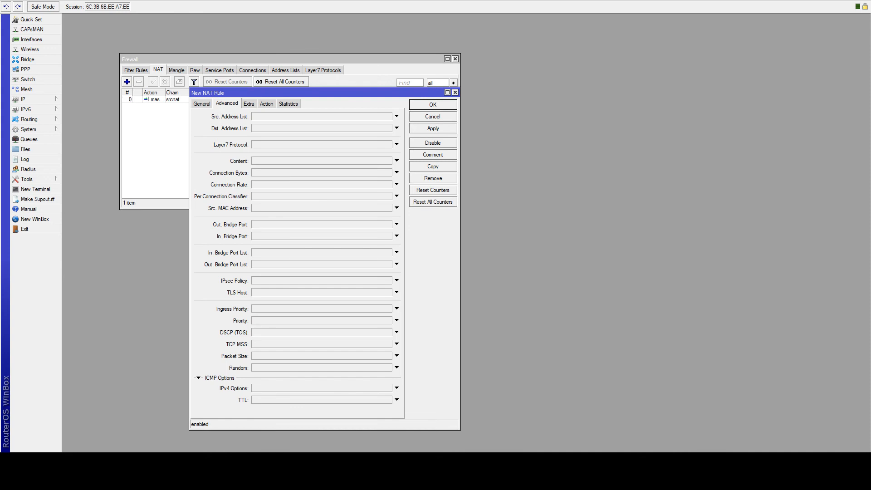
- Set the action to dst-nat to 192.168.1.21 with To Ports left empty, then apply and close
left_click(266, 103)
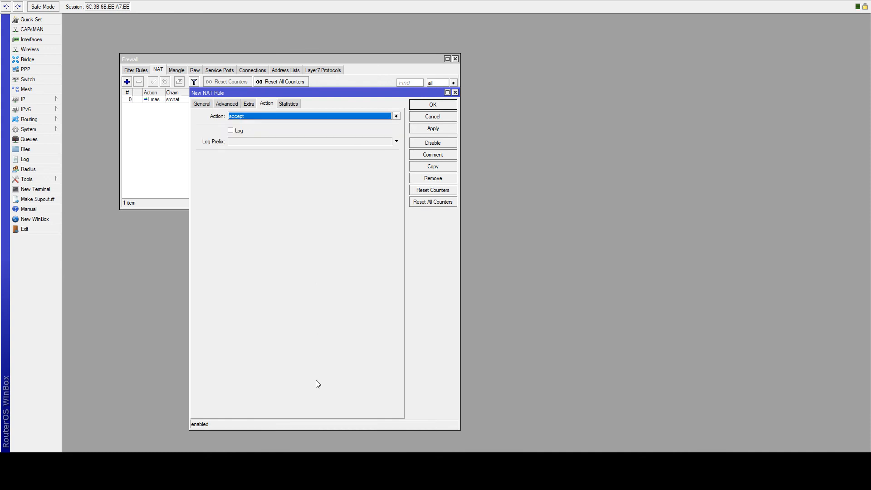
left_click(293, 470)
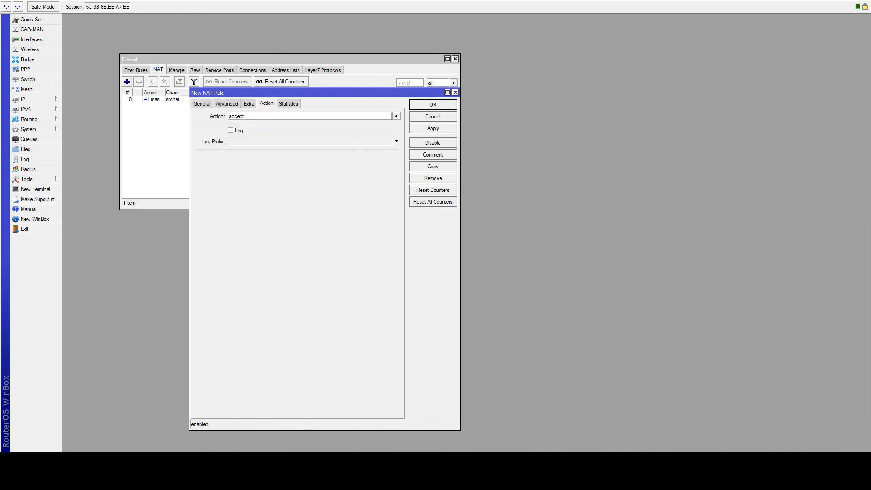
left_click(259, 139)
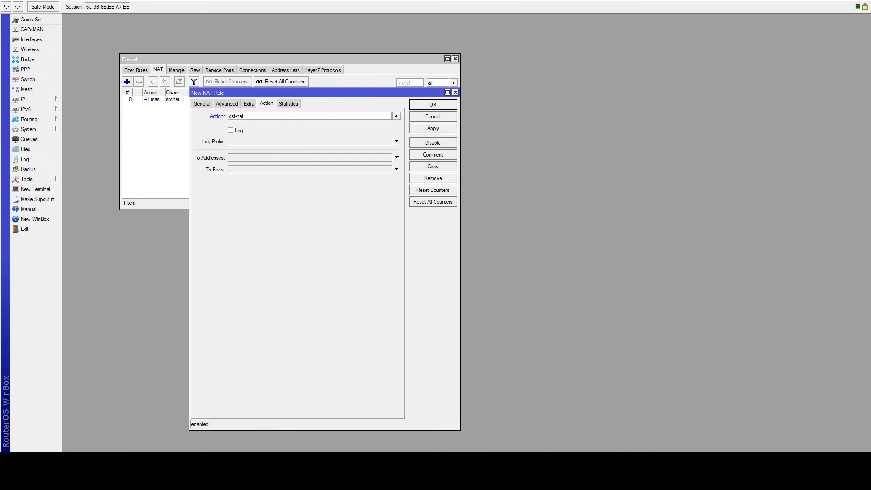
left_click(274, 157)
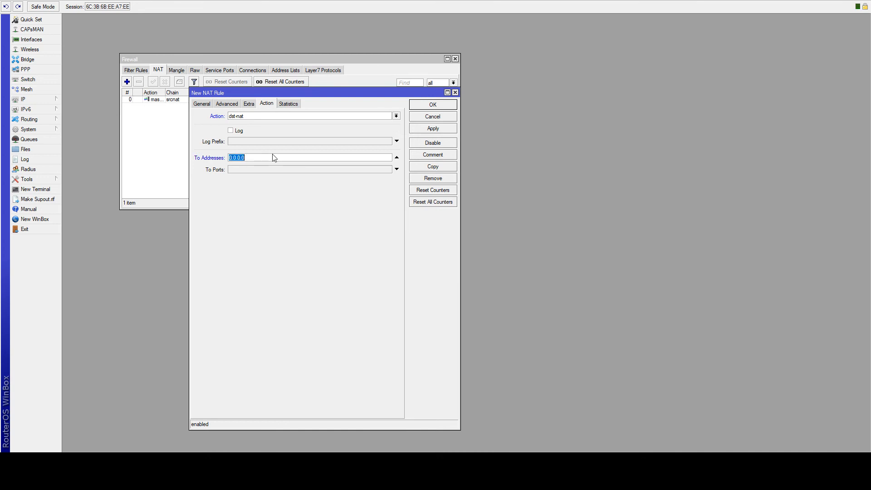
type("192.168.1.21")
left_click(271, 168)
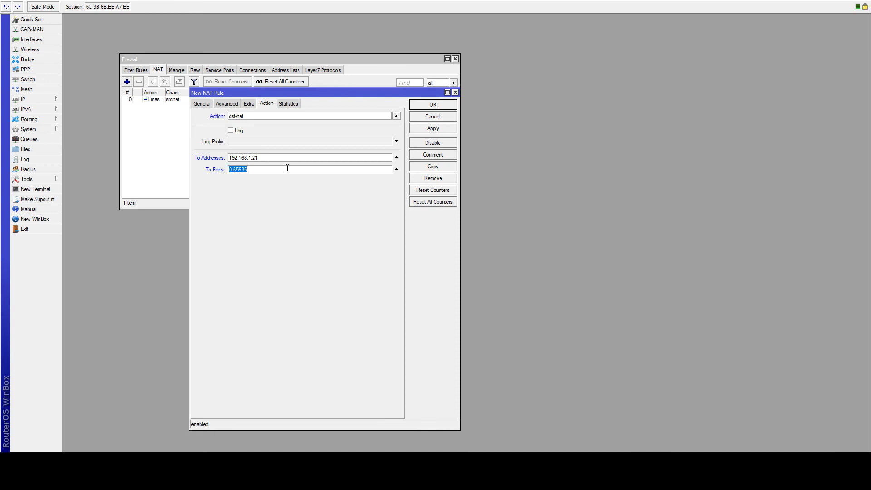
left_click(397, 170)
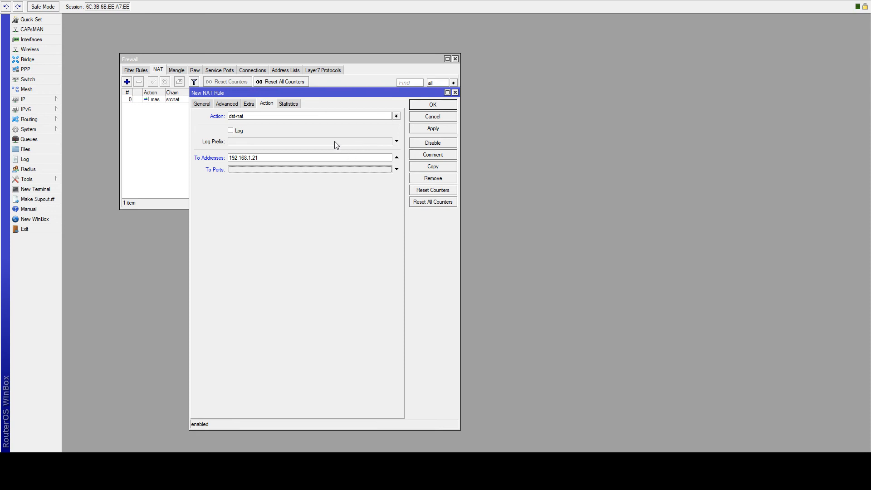
left_click(453, 128)
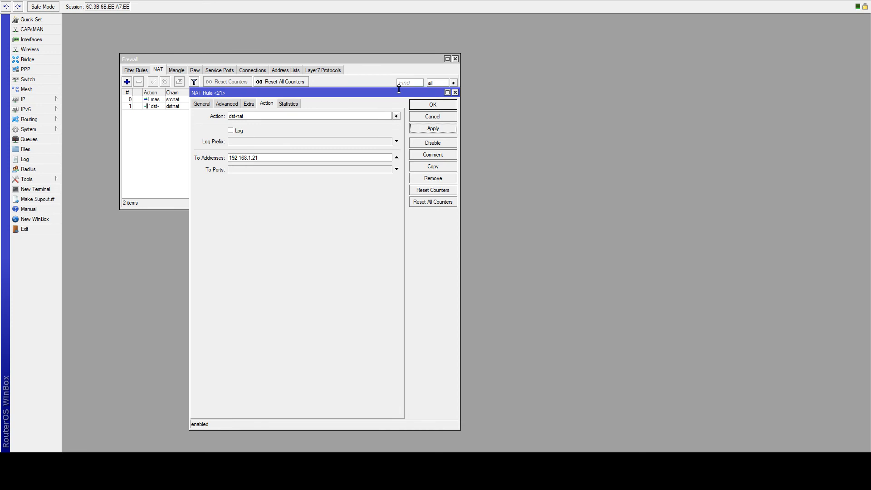
left_click(420, 105)
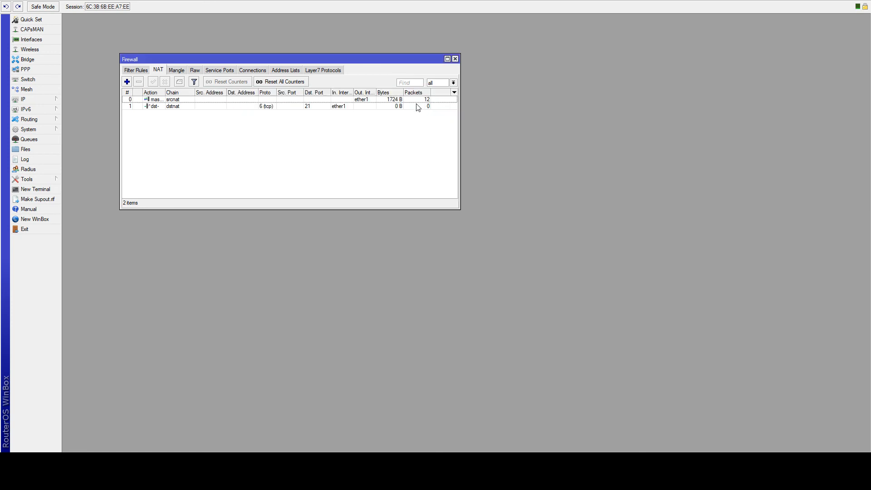
- Check the NAT list's masquerade and port 21 rules, opening and cancelling a blank new rule
left_click(158, 108)
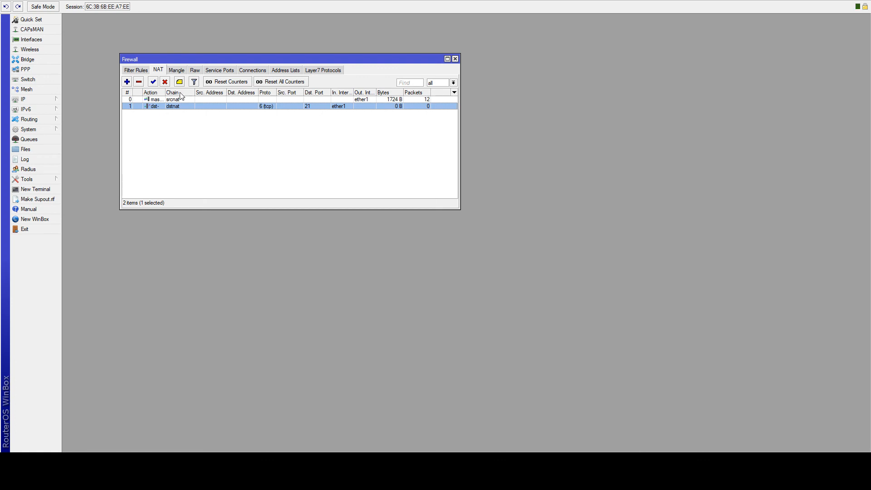
left_click(136, 70)
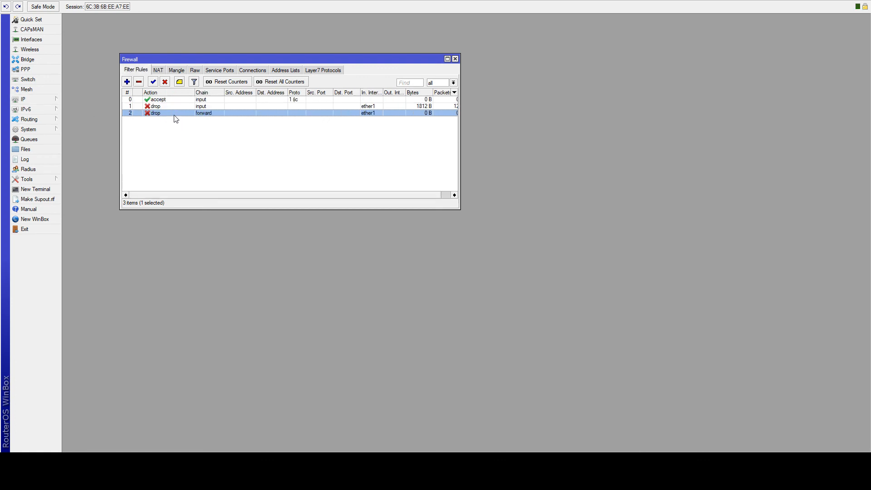
left_click(158, 70)
left_click(127, 82)
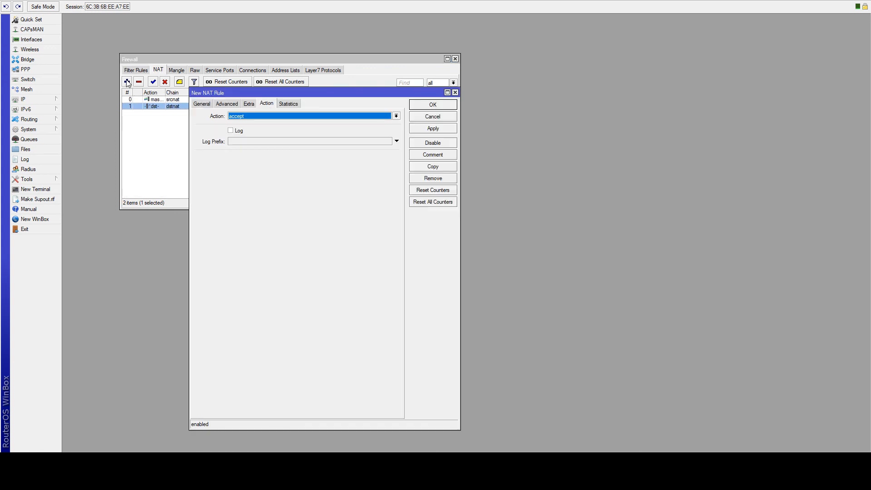
left_click(425, 119)
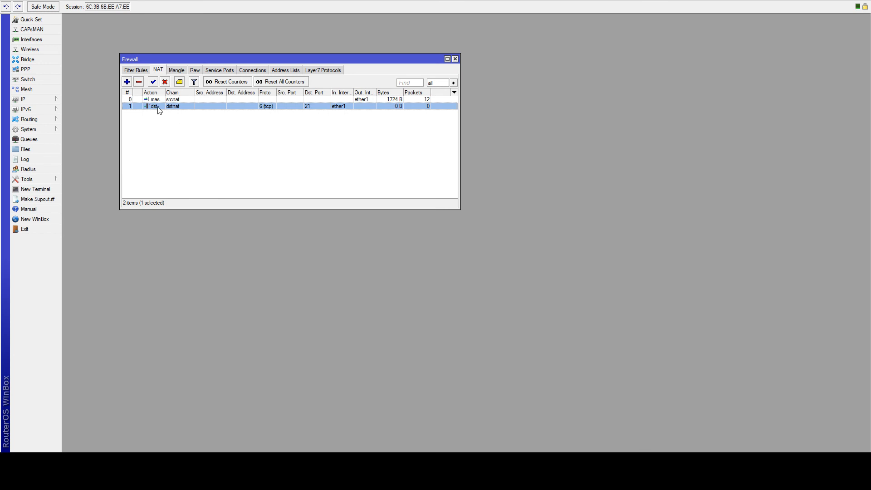
- Copy the port 21 rule and change the copy's To Address to 192.168.1.55
double_click(159, 108)
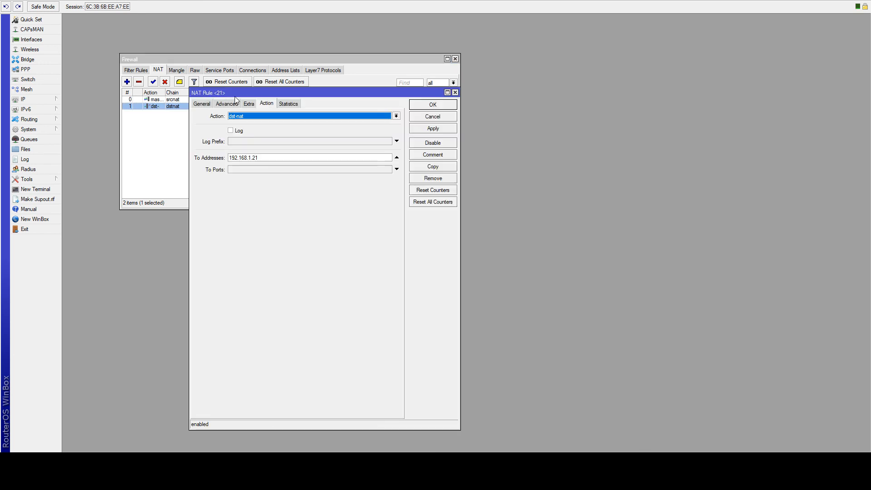
left_click_drag(228, 93, 186, 98)
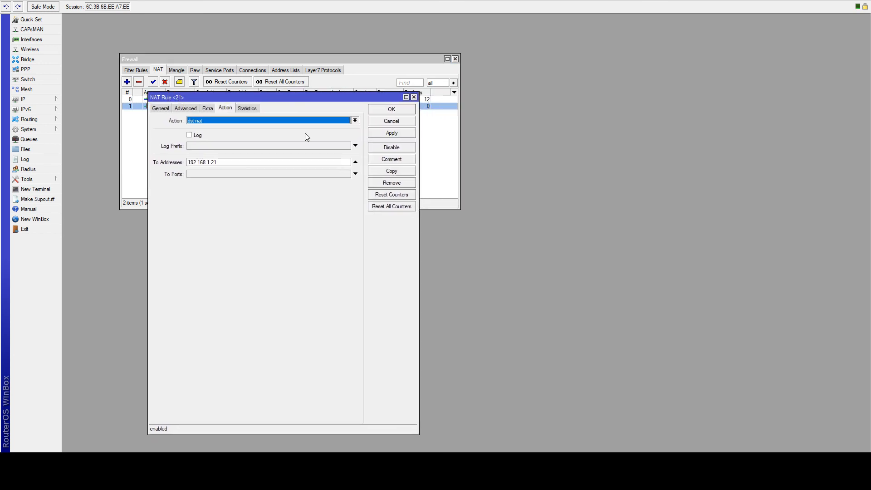
left_click(385, 173)
left_click_drag(334, 92, 591, 92)
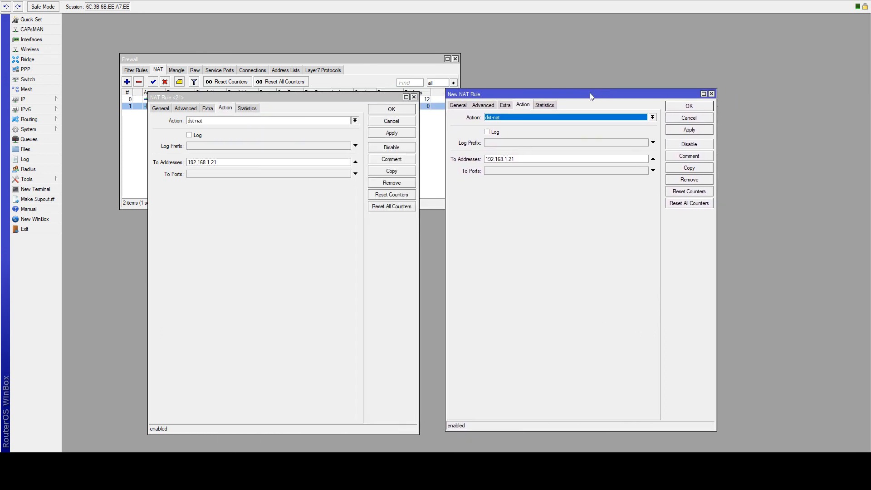
left_click(520, 159)
key("BackSpace")
key("BackSpace")
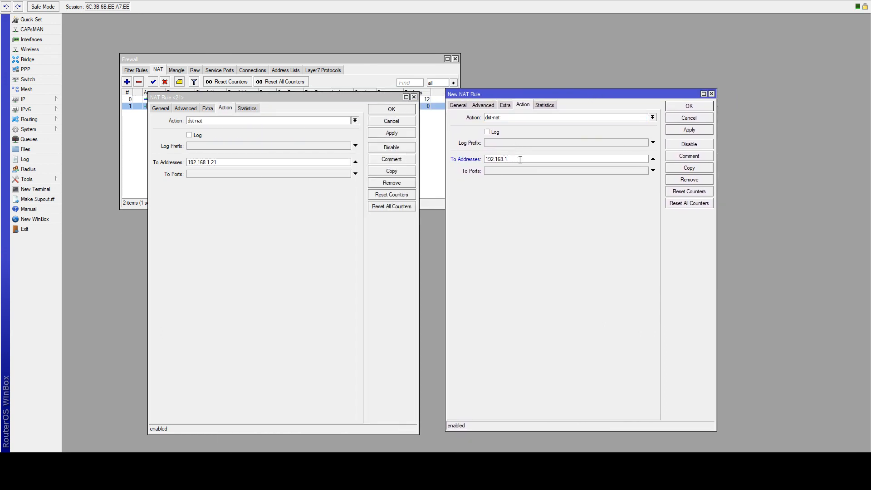
type("55")
- Set the copy's destination port to 32400, apply it, and close both rule windows
left_click(467, 105)
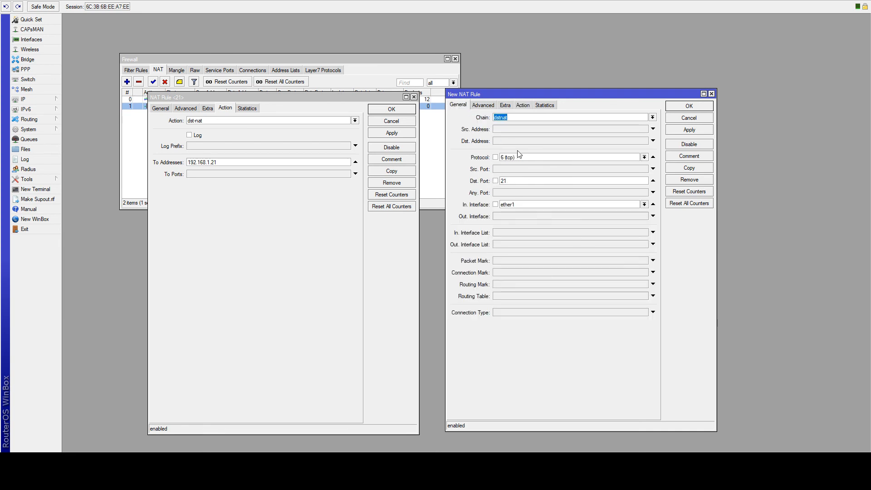
double_click(517, 177)
type("32400")
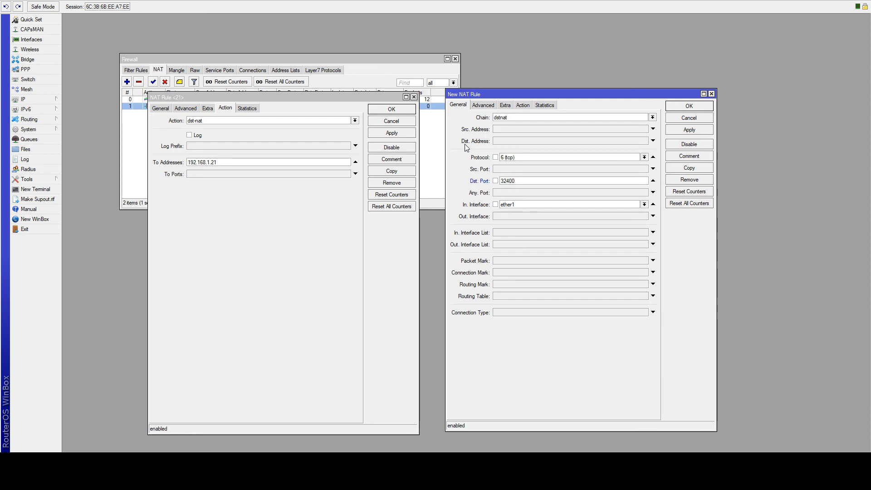
left_click(692, 134)
left_click(693, 104)
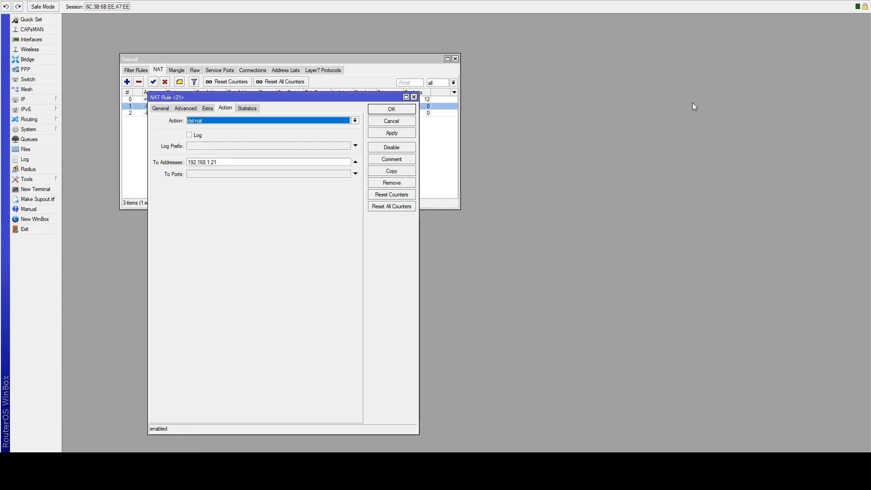
left_click(410, 110)
left_click(224, 113)
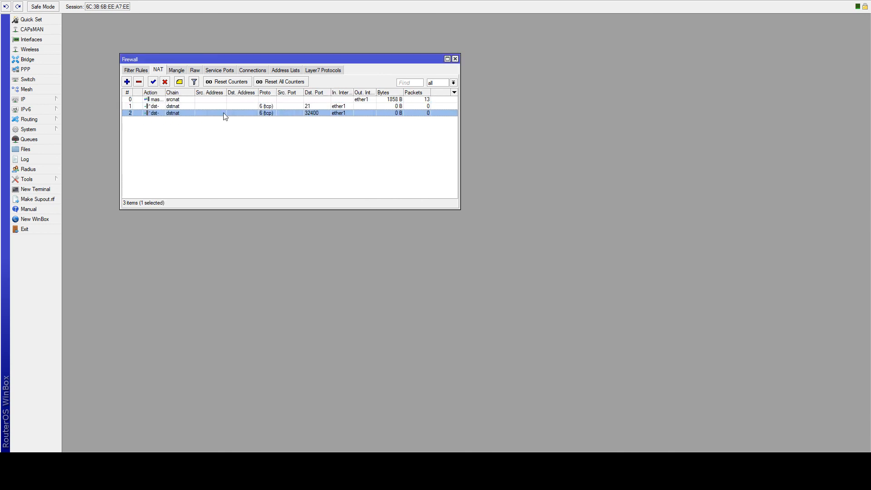
- Drag the Action/Chain header divider right so the three NAT rules show masquerade and dst-nat
left_click(211, 107)
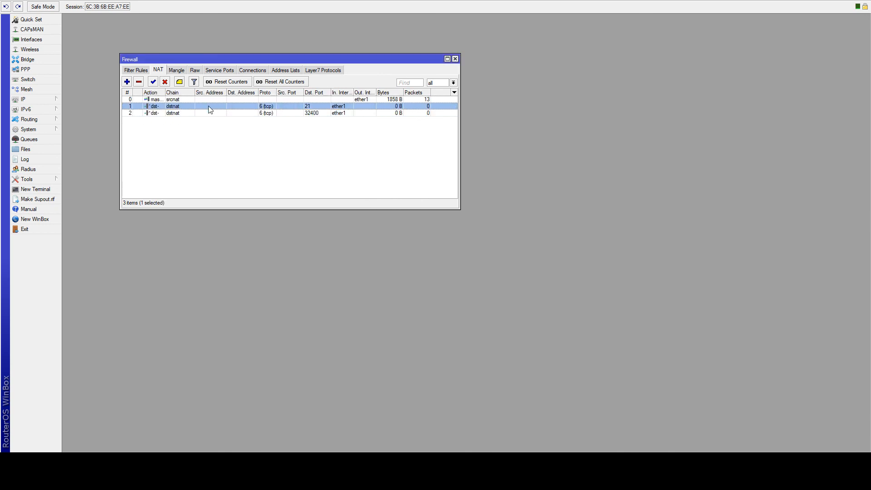
left_click(182, 101)
left_click(180, 113)
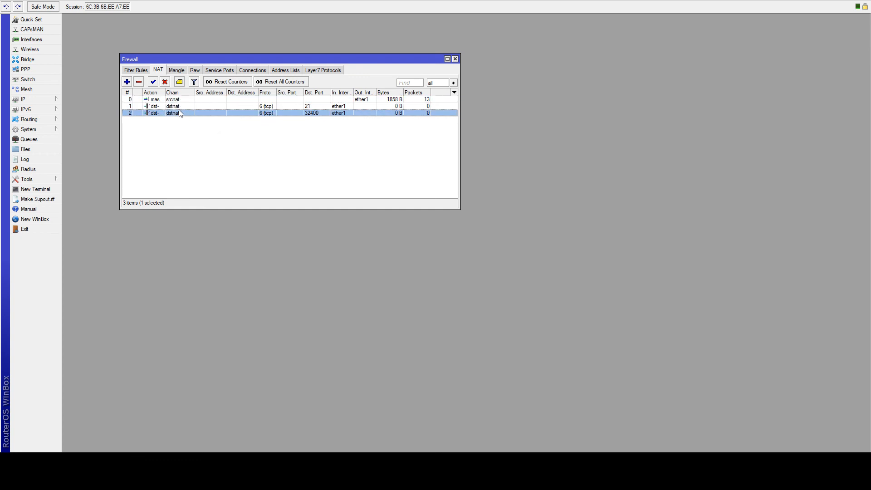
left_click(181, 107)
left_click_drag(165, 93, 183, 91)
left_click(180, 99)
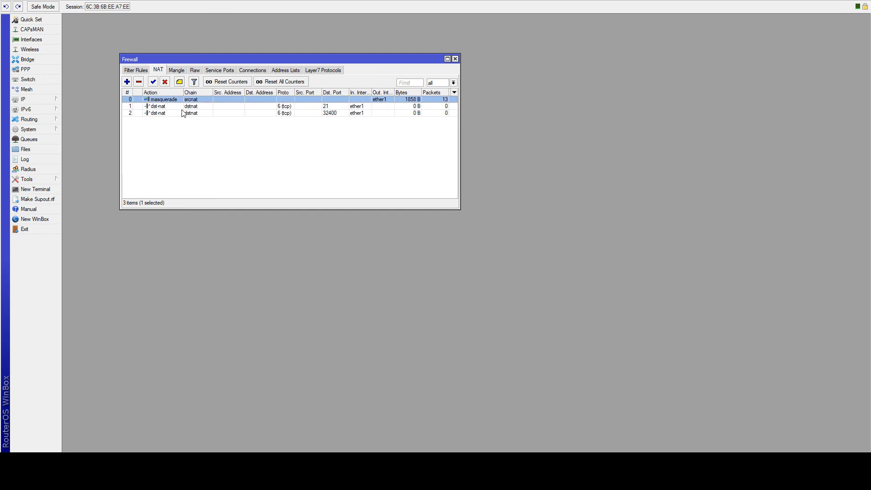
left_click(208, 108)
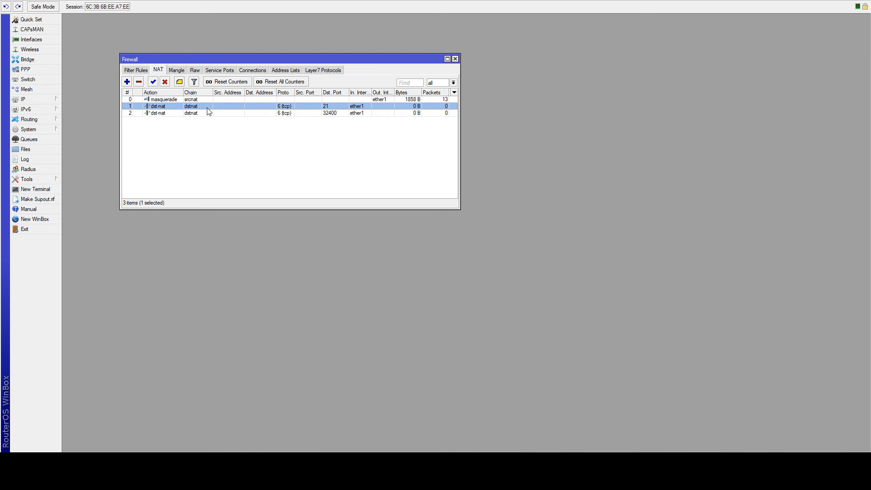
left_click(344, 149)
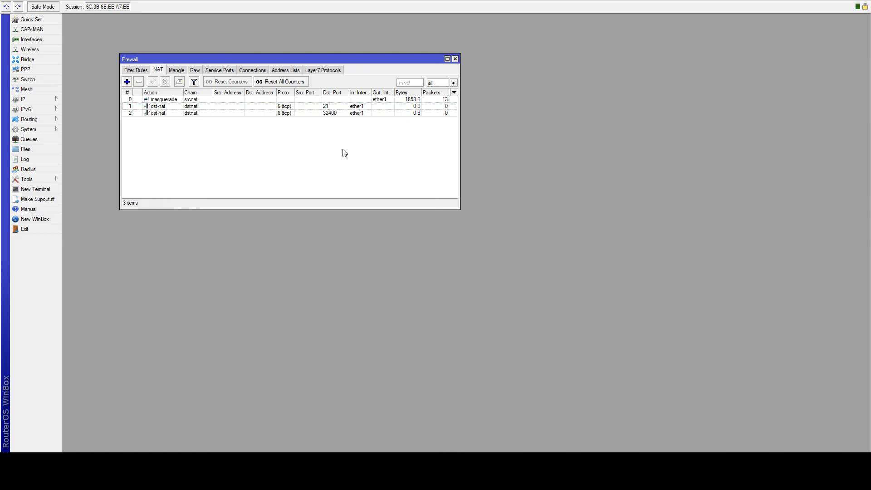
left_click(309, 107)
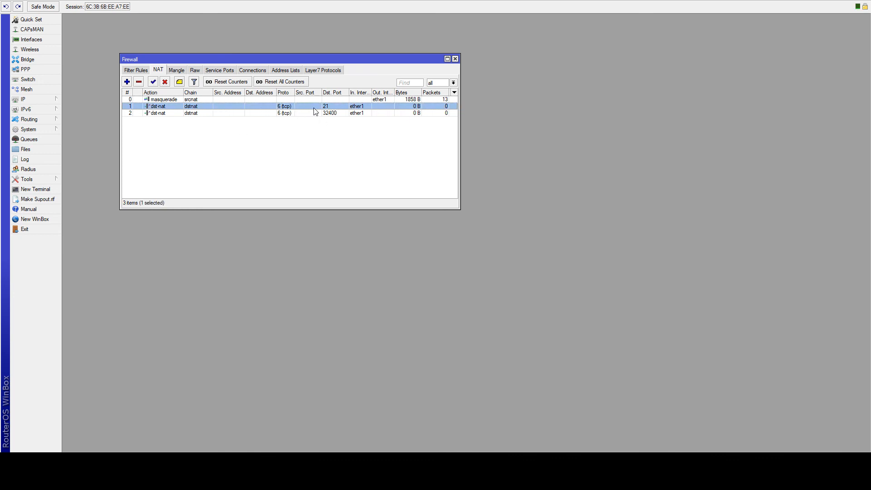
left_click(174, 114)
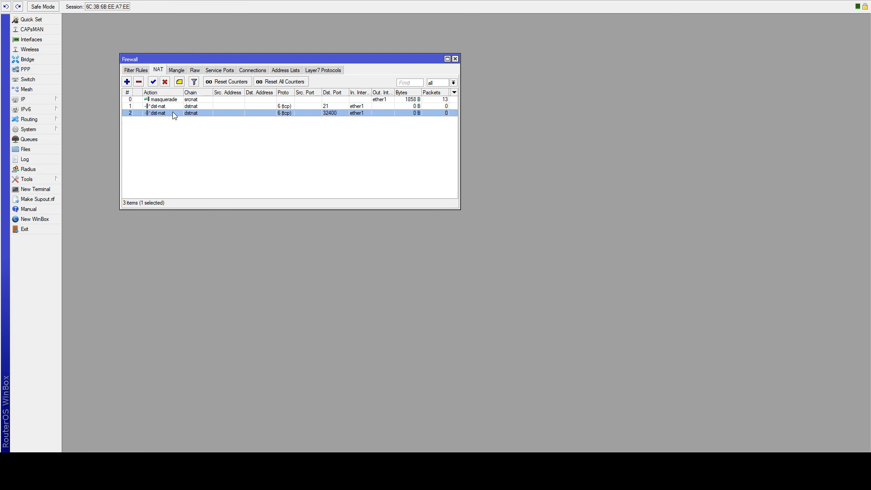
- Comment the port 32400 forward rule as 'Plex Port FWD'
key("ctrl+m")
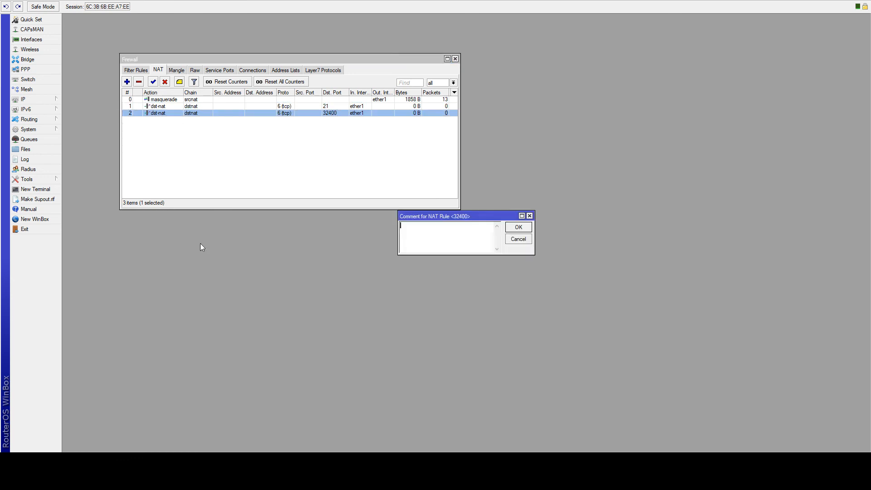
type("Plex Port FWD")
key("ctrl+a")
key("ctrl+x")
key("ctrl+v")
key("Return")
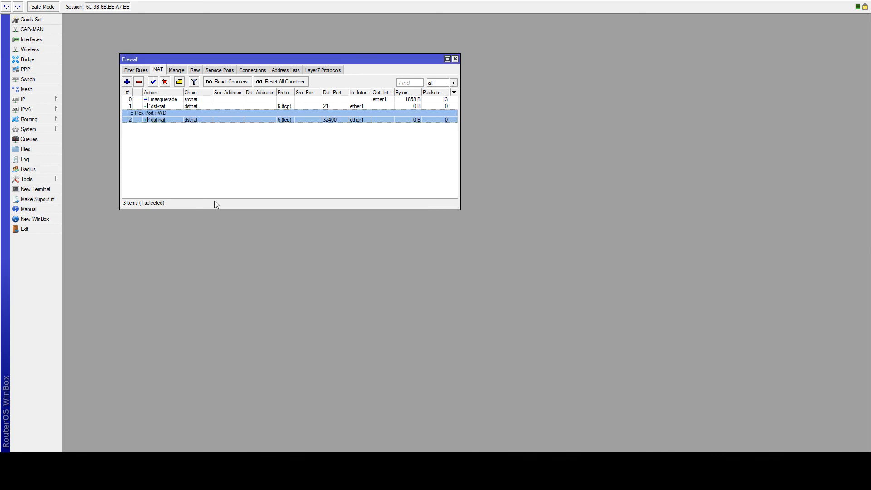
- Comment the port 21 forward rule as 'FTP FWD'
left_click(190, 105)
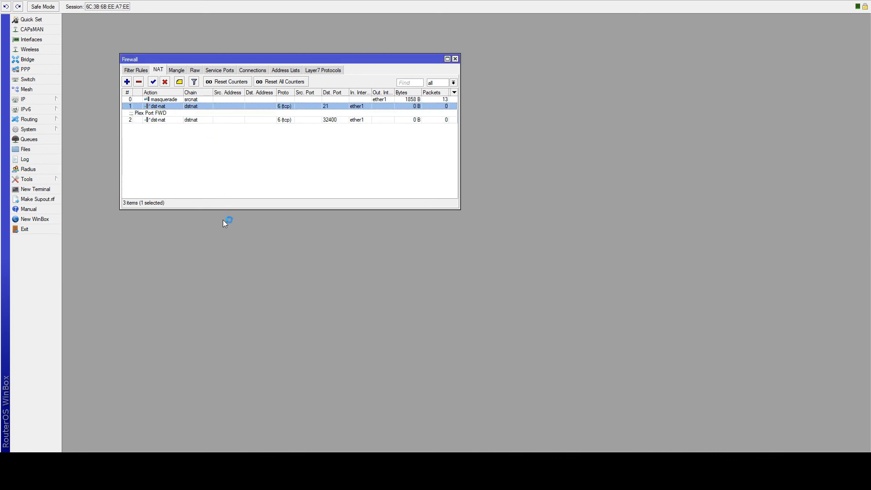
key("ctrl+m")
type("FTP")
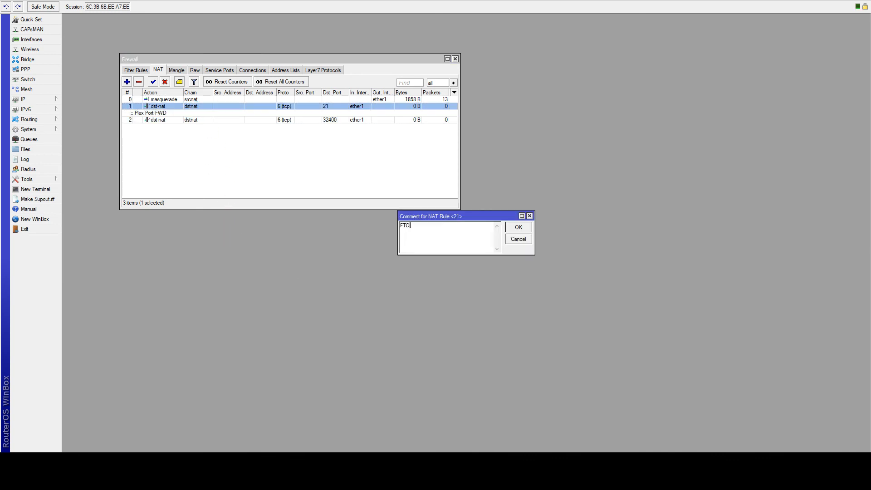
type(" FWS")
key("Return")
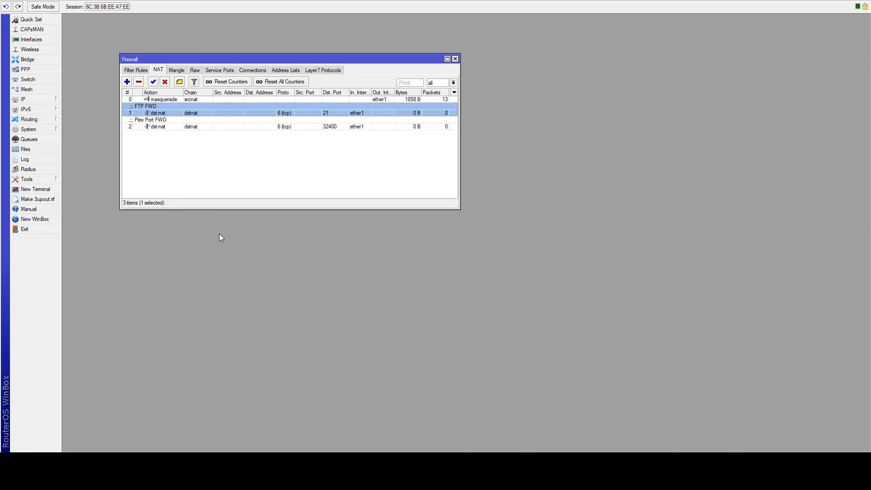
left_click(213, 153)
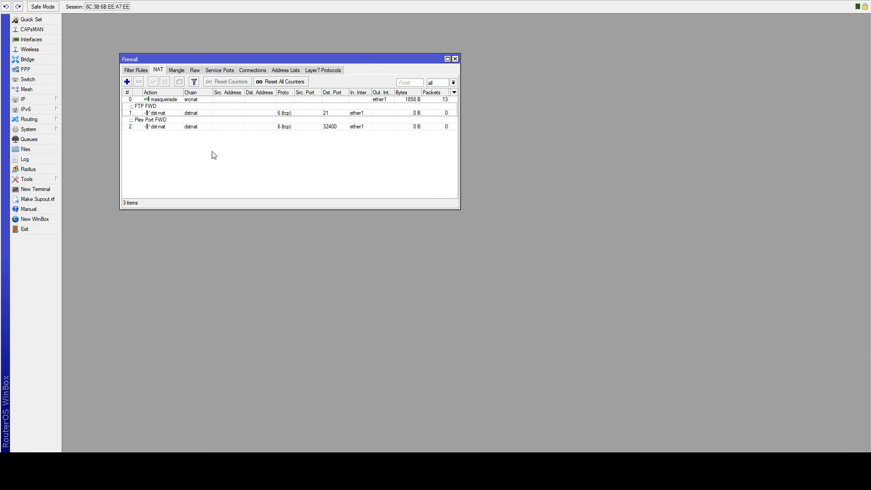
left_click(179, 112)
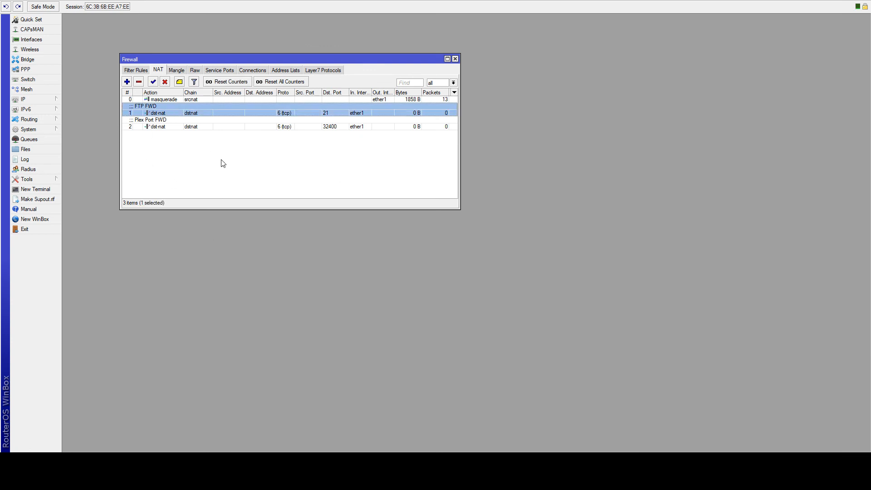
- Switch from the commented NAT rules to Filter Rules and check the accept, input-drop and forward-drop rules
left_click(229, 126)
left_click(173, 103)
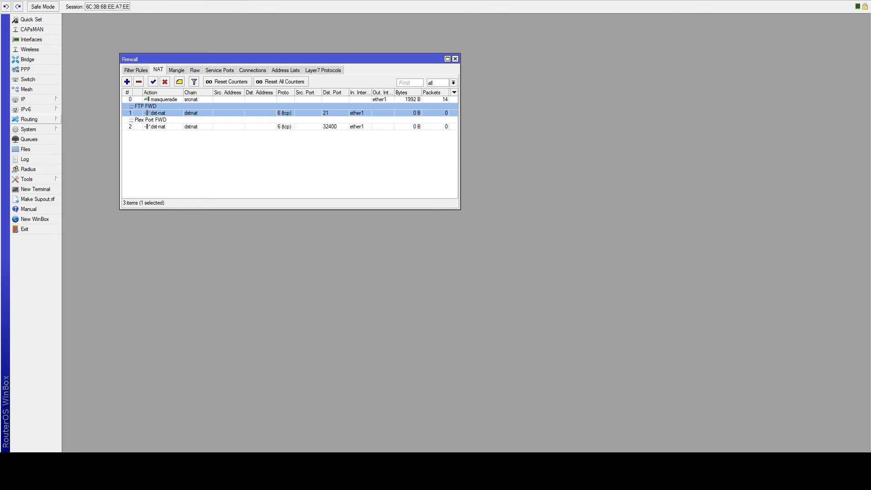
left_click(133, 164)
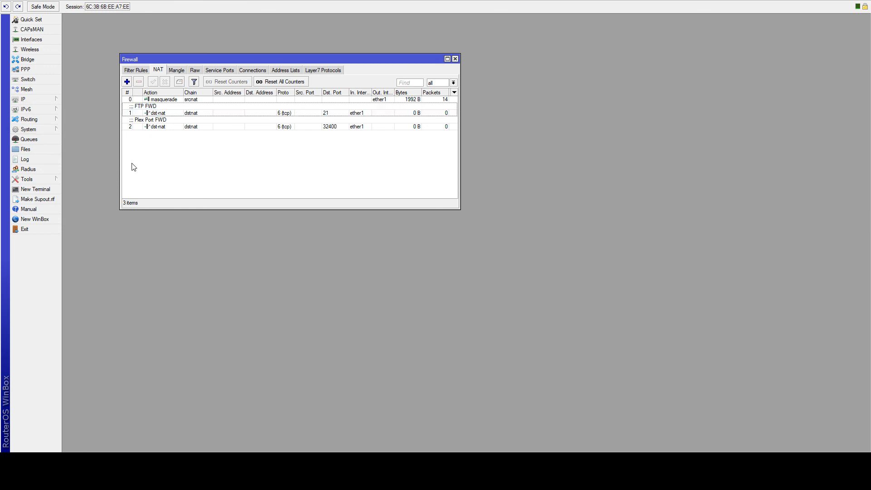
left_click(136, 70)
left_click(186, 108)
left_click(177, 100)
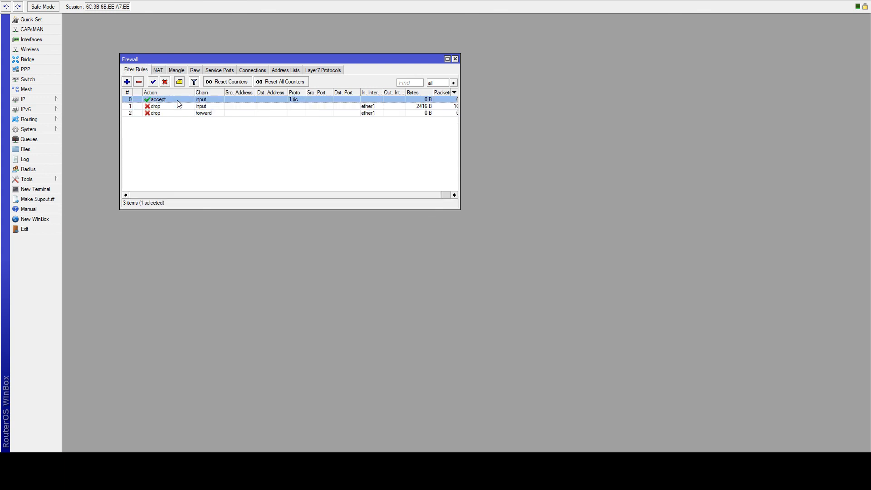
left_click(176, 107)
left_click(179, 114)
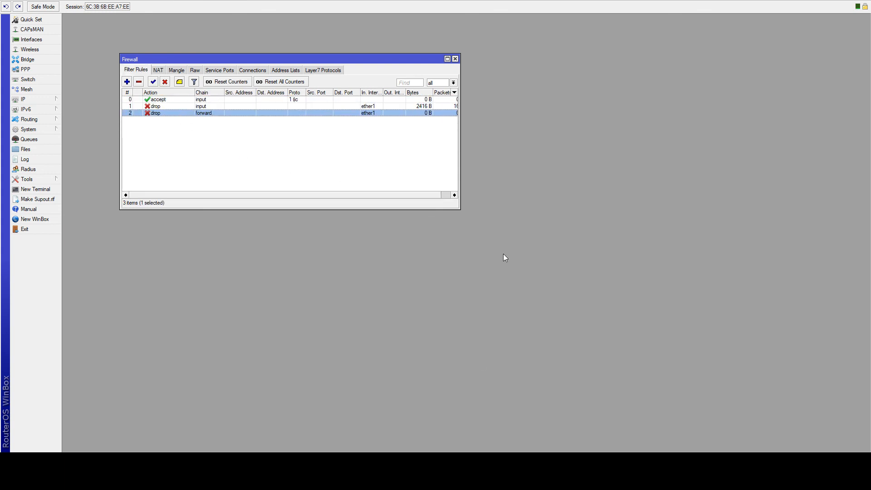